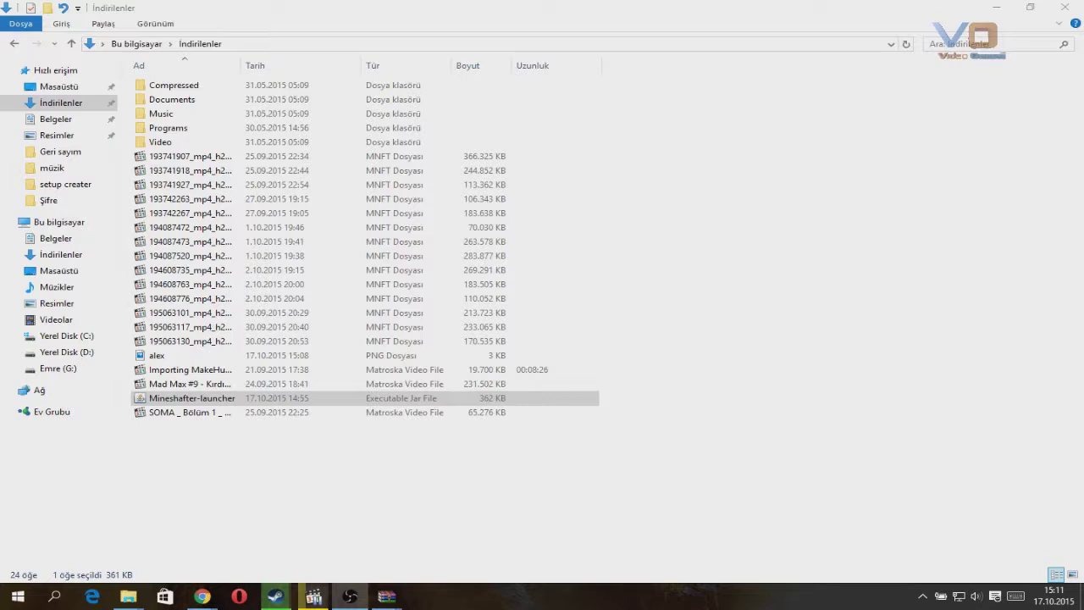
left_click(806, 330)
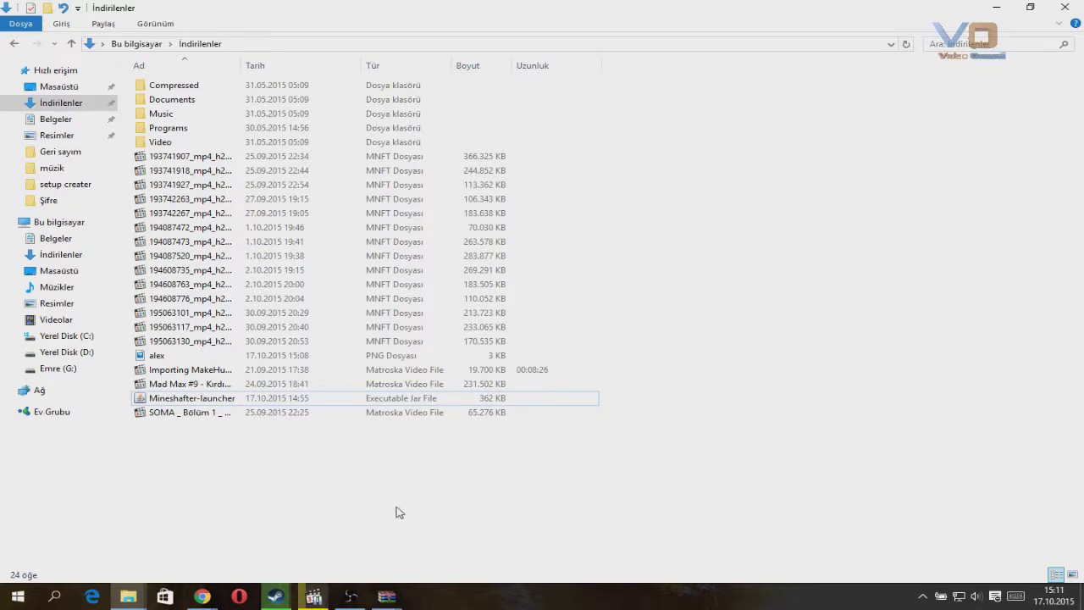
left_click(295, 403)
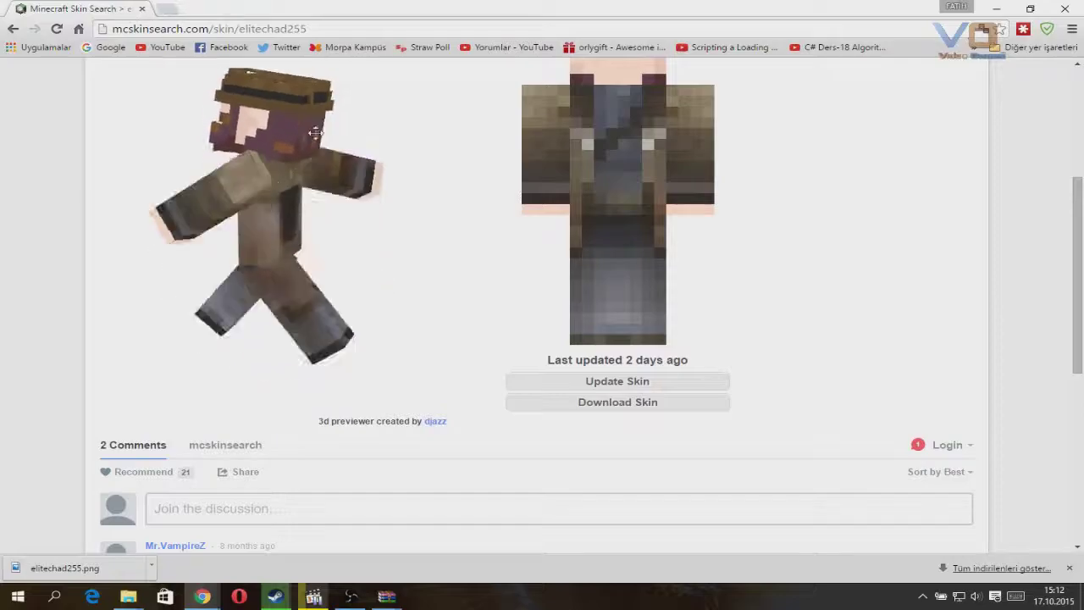
Step: Search Google for "skin seach" and open the Minecraft Skin Search home page
scroll(499, 327, "up", 5)
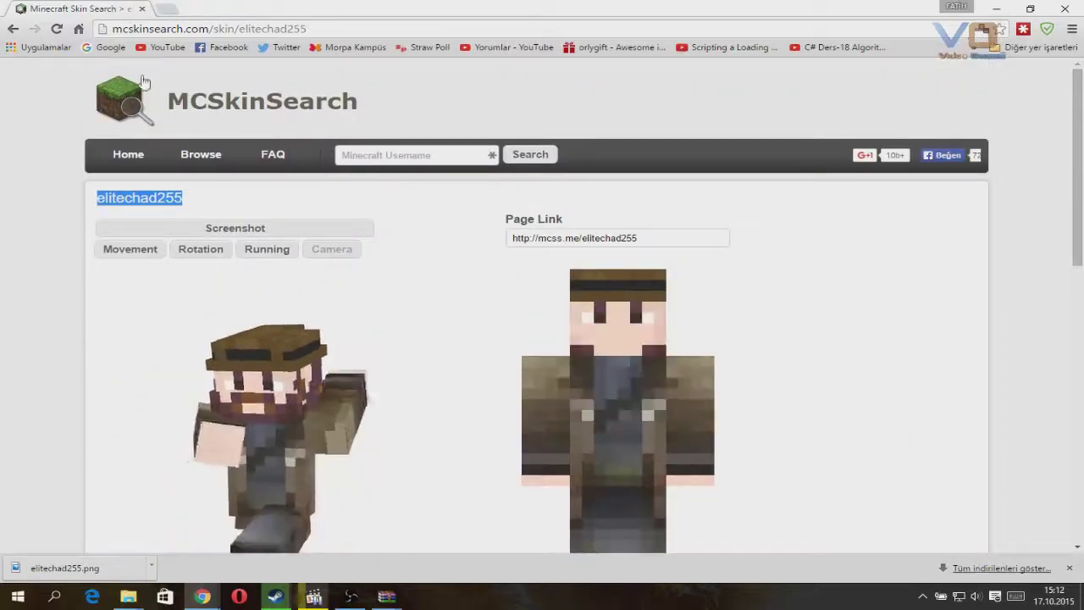
left_click(121, 48)
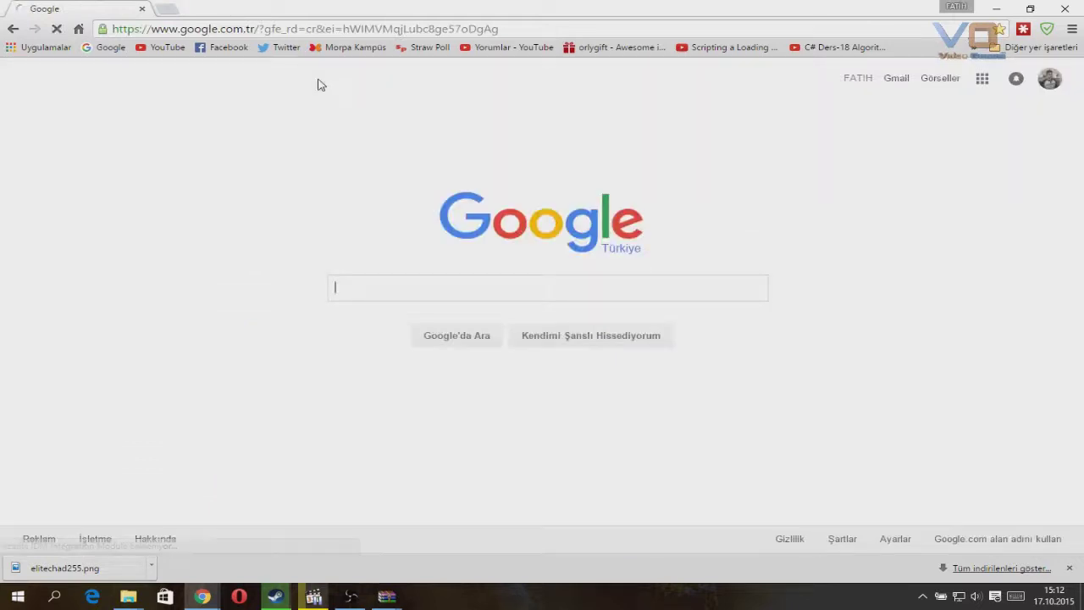
type("skin seach")
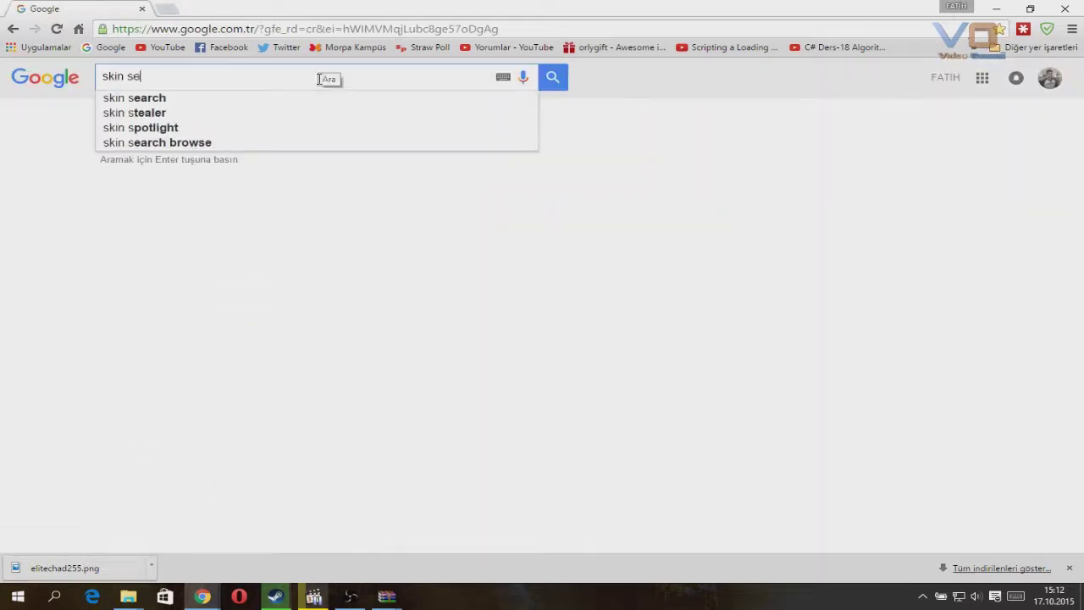
key("Return")
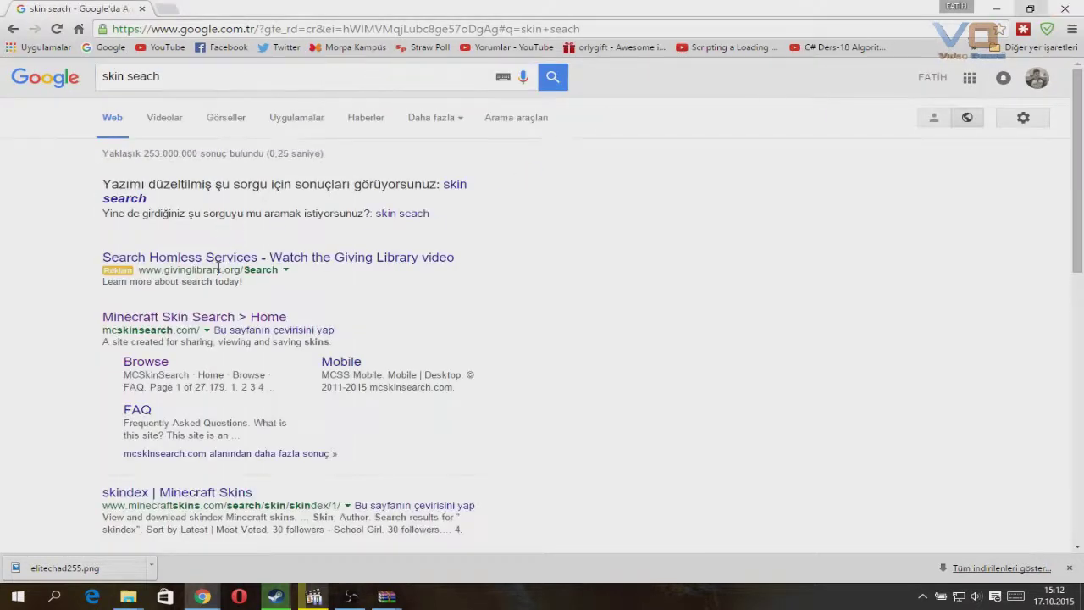
left_click(188, 327)
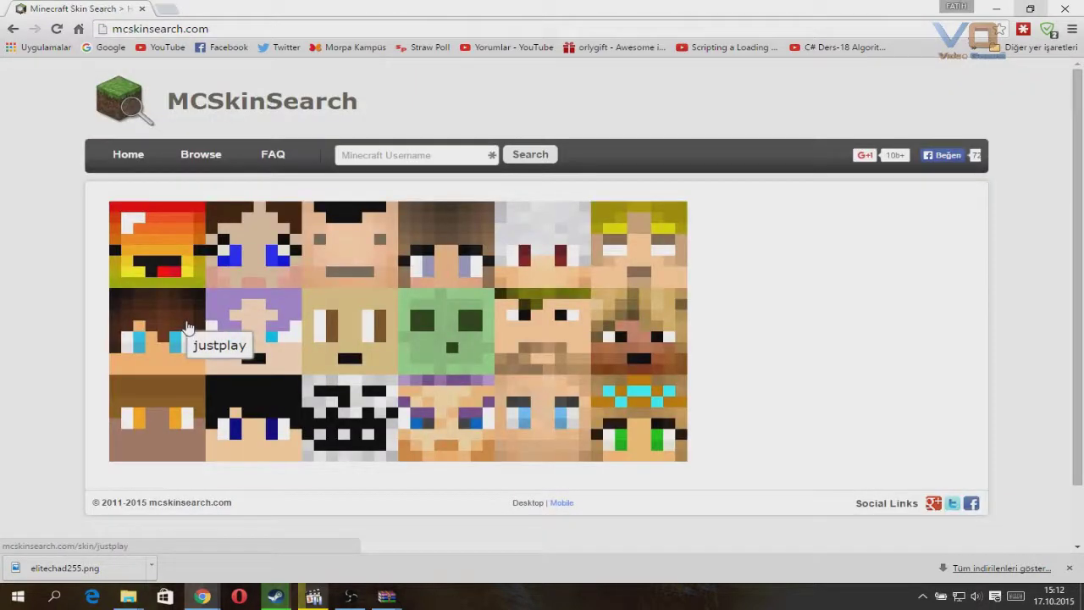
Step: Browse the MCSkinSearch gallery, open the sk8erace1 skin page and download that skin
left_click(205, 156)
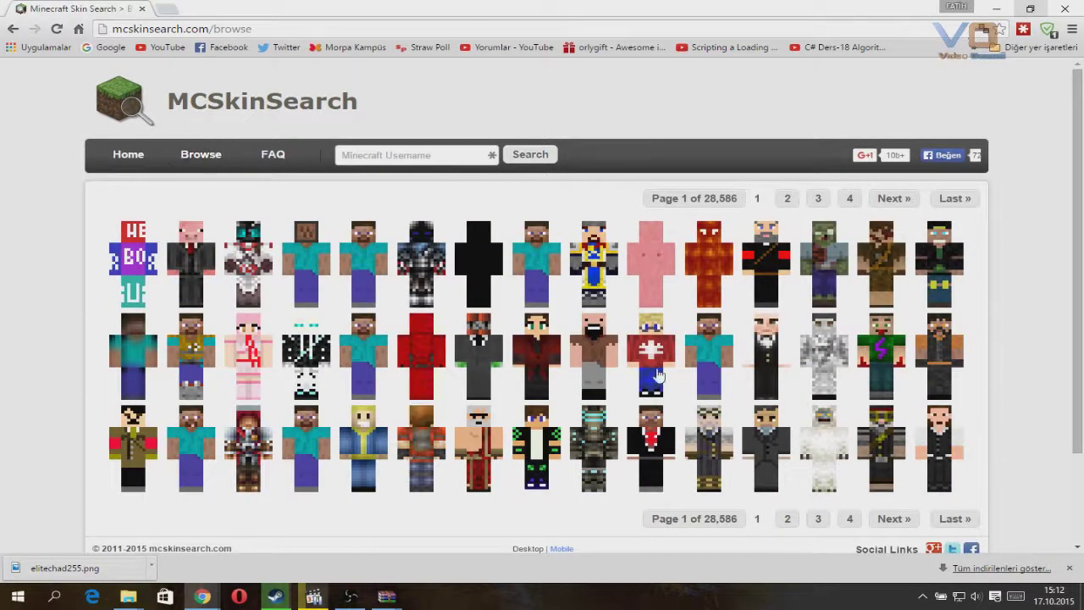
left_click(550, 446)
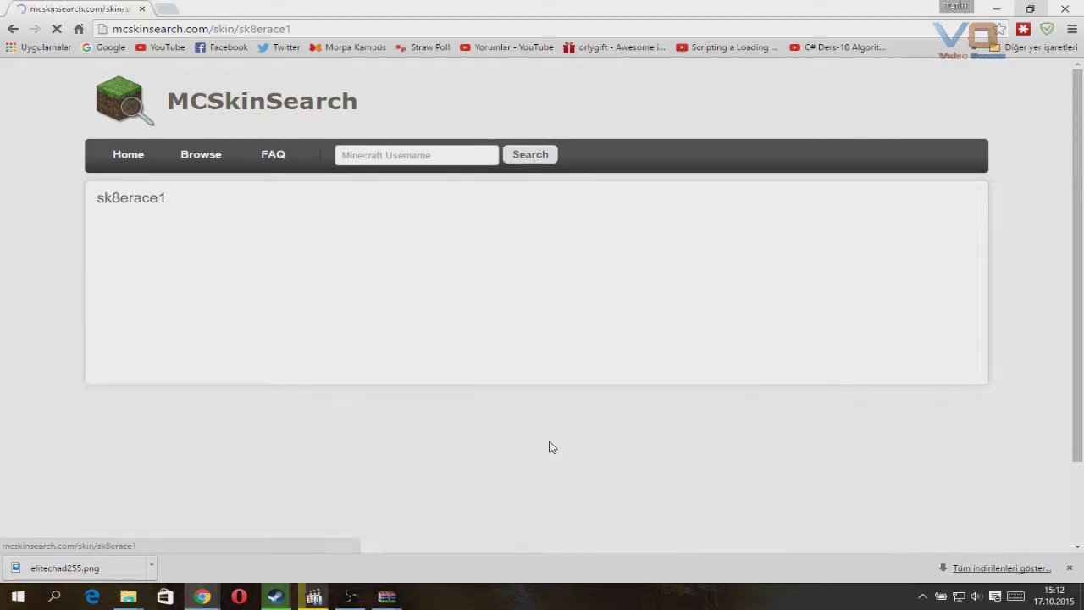
scroll(621, 387, "down", 4)
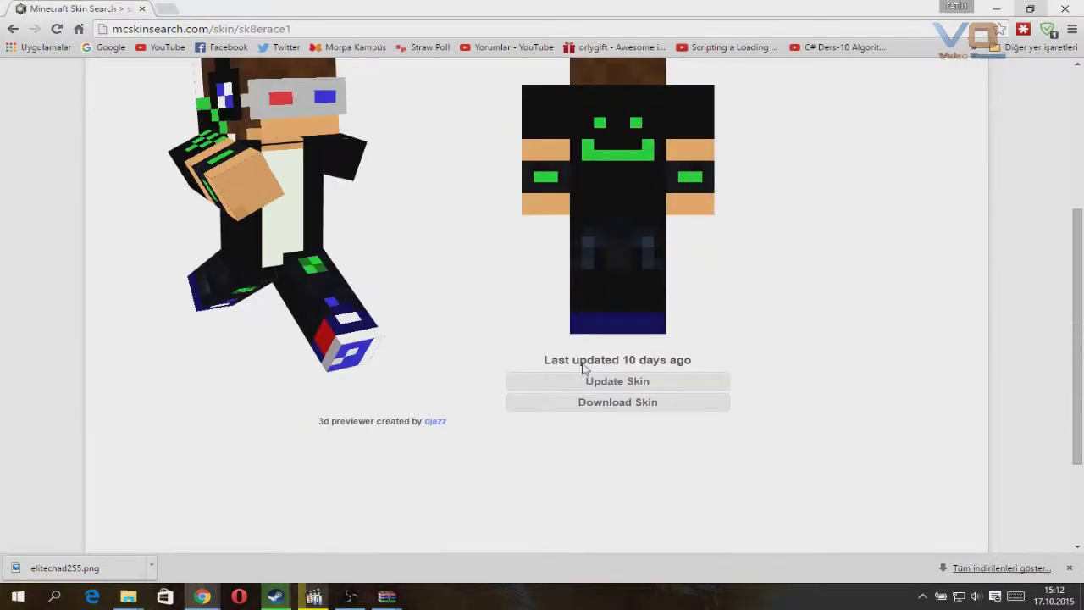
left_click(602, 411)
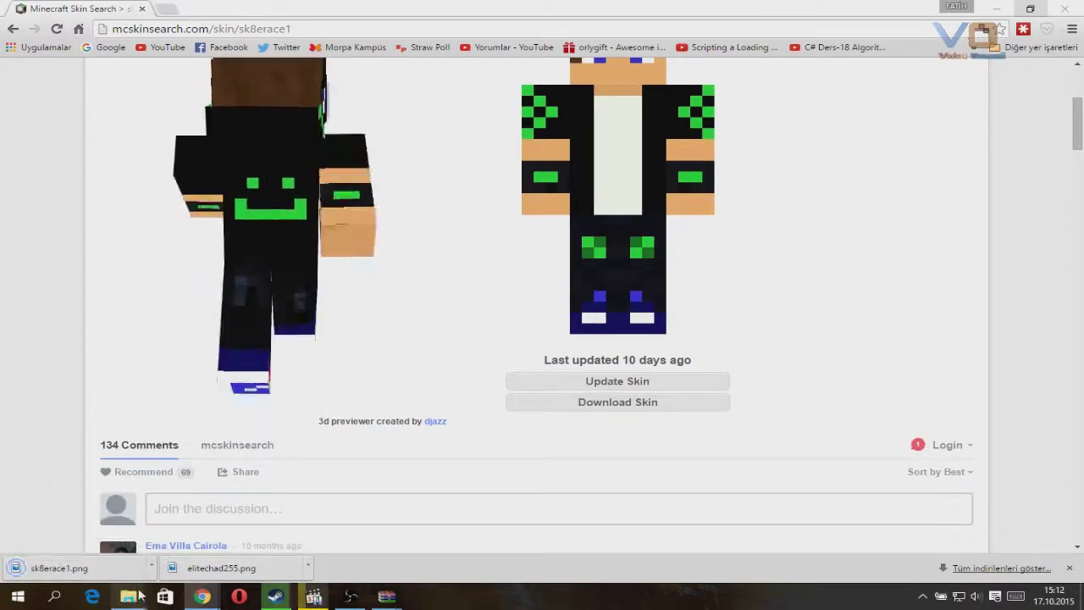
Step: In the Downloads folder in File Explorer, duplicate the sk8erace1 image and delete the old alex image
mouse_move(128, 596)
left_click(204, 533)
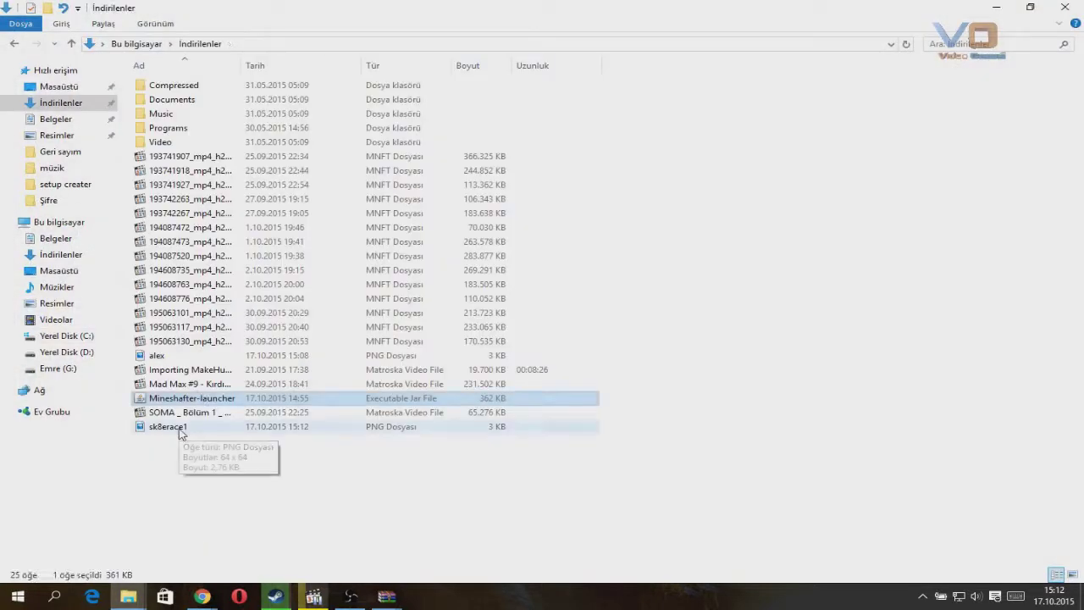
left_click(180, 430)
key("ctrl+c")
key("ctrl+v")
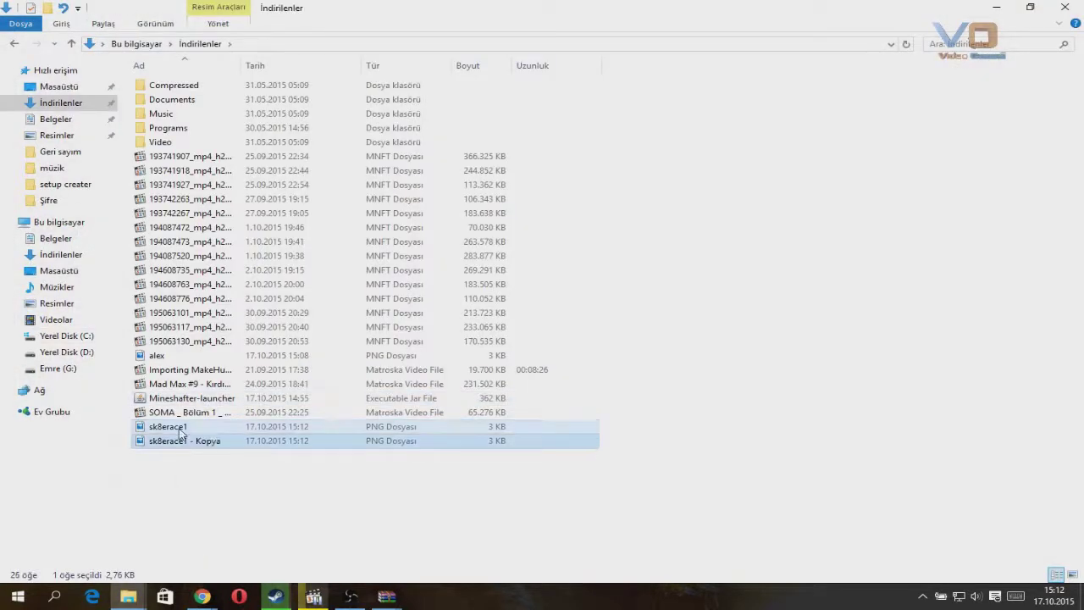
left_click(169, 355)
key("Delete")
Step: Rename the original sk8erace1 image in the Downloads folder as steve
double_click(168, 412)
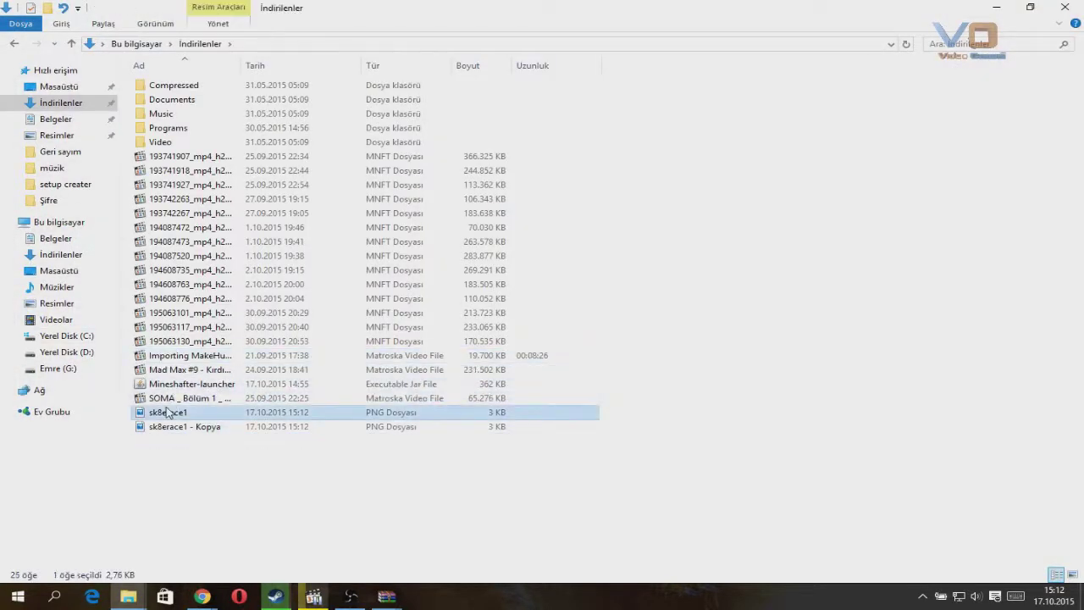
left_click(1064, 6)
left_click(159, 412)
type("steve")
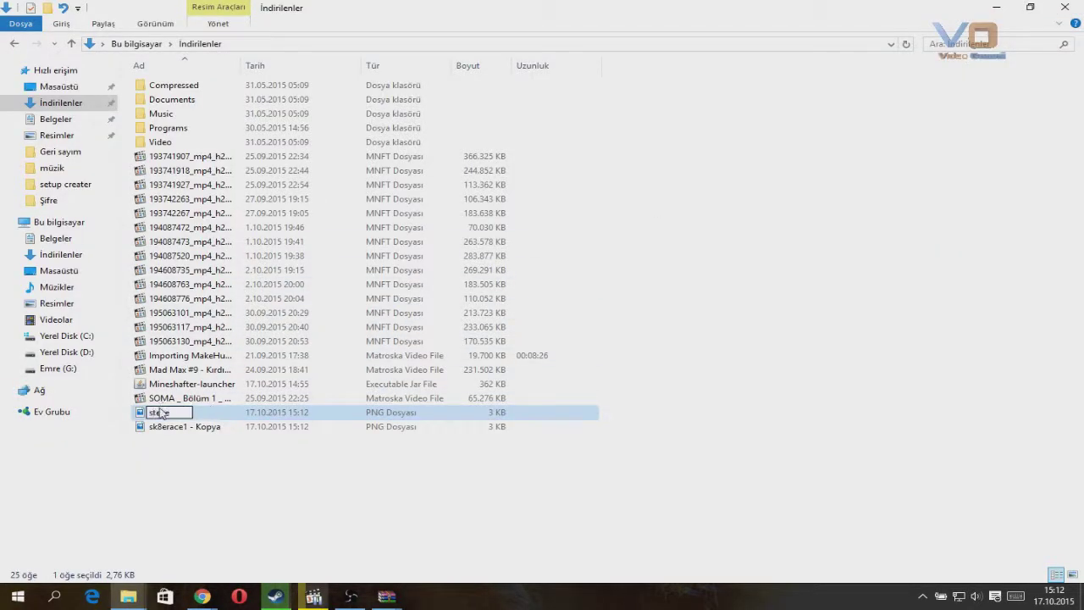
key("Return")
Step: Rename the copied image "sk8erace1 - Kopya" as alex
left_click(167, 426)
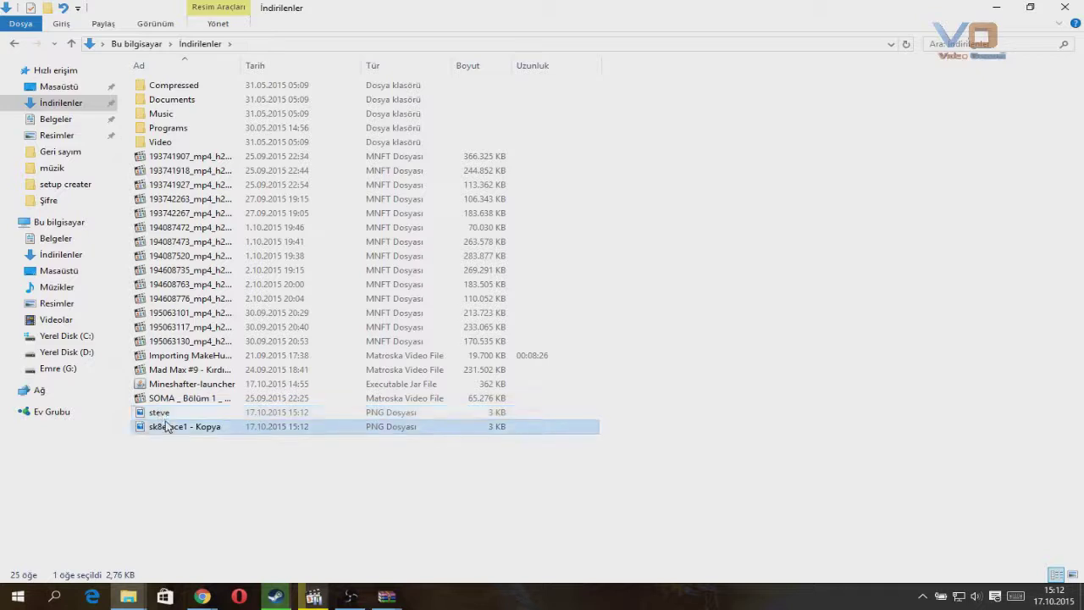
left_click(176, 426)
type("alex")
key("Return")
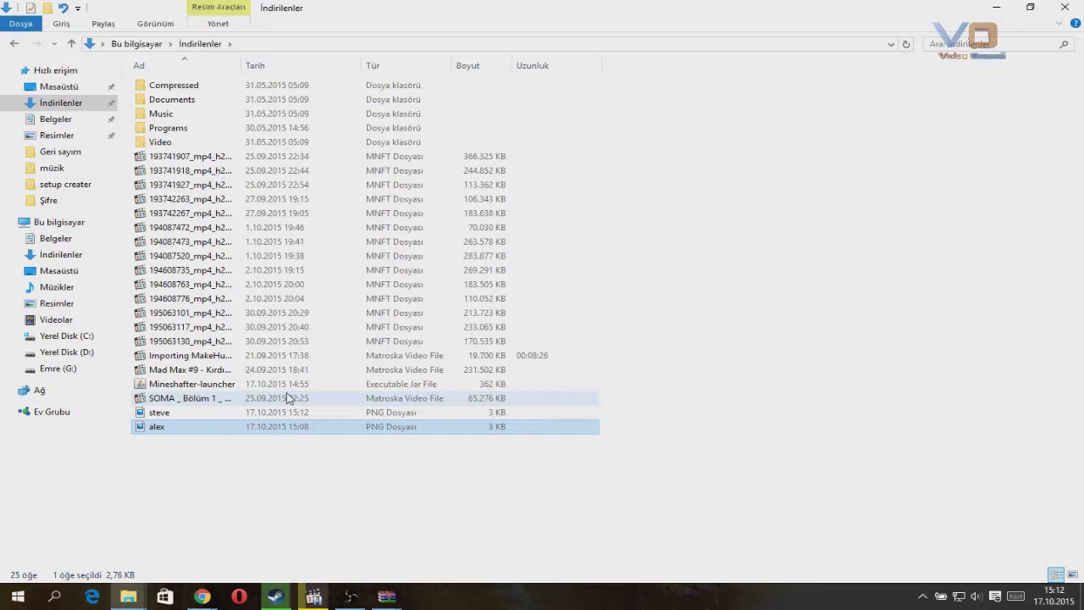
Step: Clear the file selection and close the open WinRAR window
left_click_drag(876, 303, 699, 391)
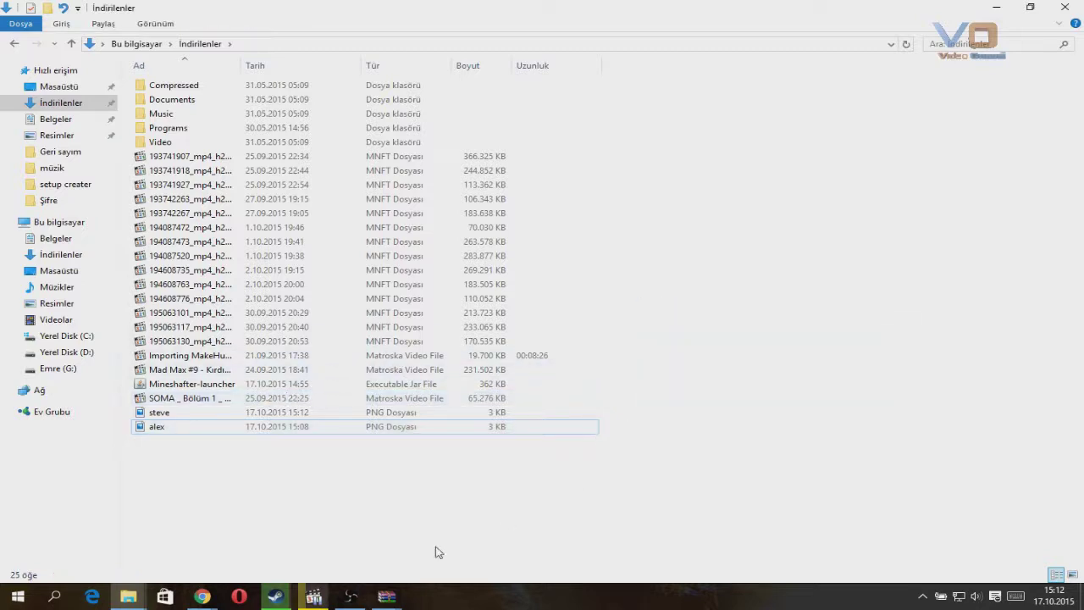
left_click(391, 597)
left_click(388, 578)
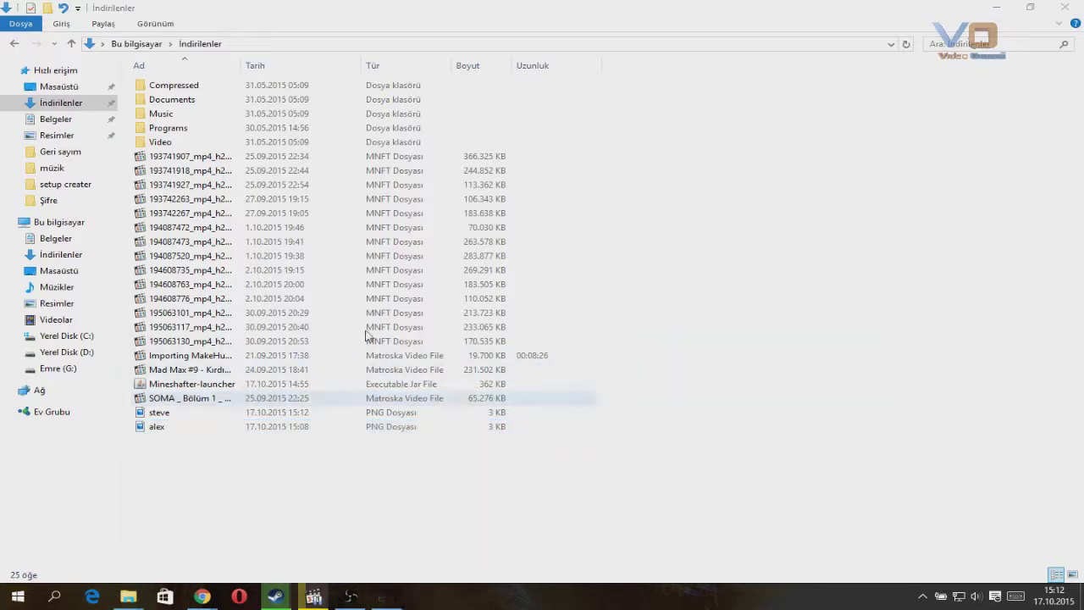
Step: Go to %appdata%, open the versions folder inside .minecraft, and delete the version folder listed below 1.8.8
left_click(310, 44)
type("%appdata%")
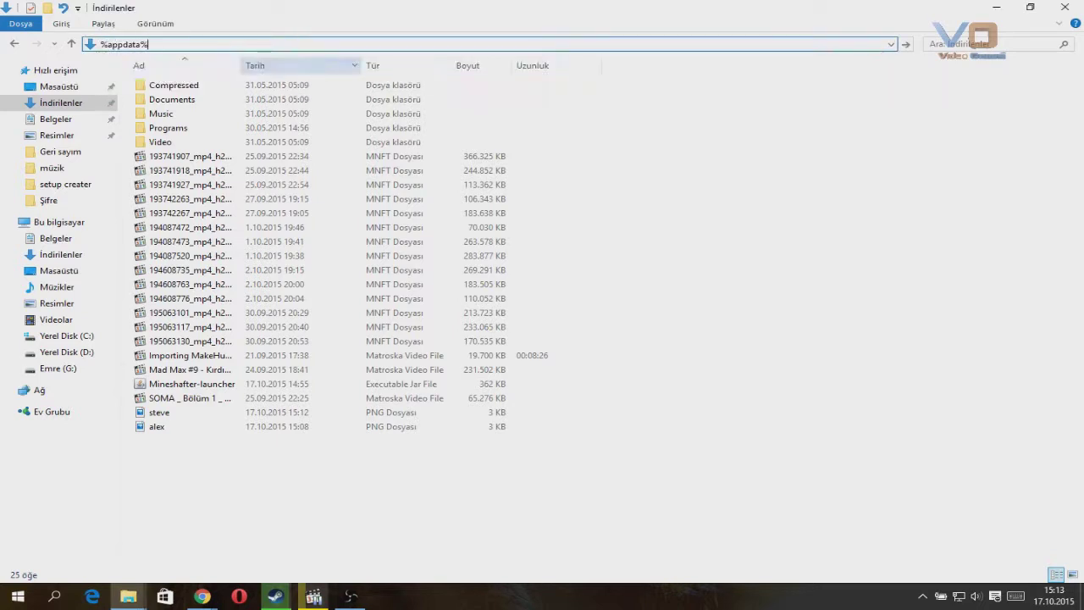
key("Return")
double_click(237, 84)
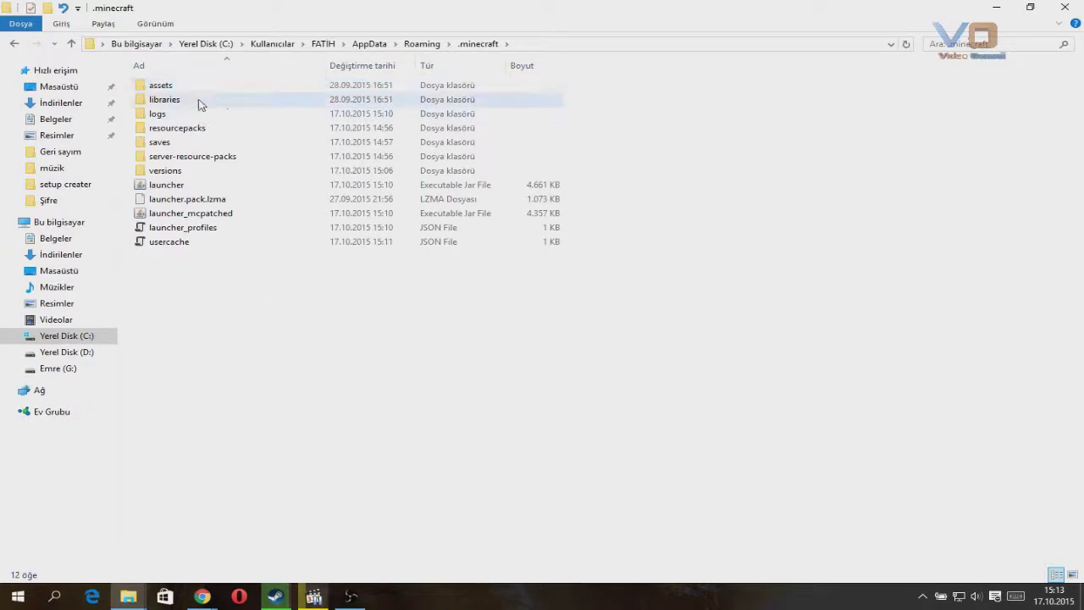
double_click(178, 170)
left_click(171, 106)
key("Delete")
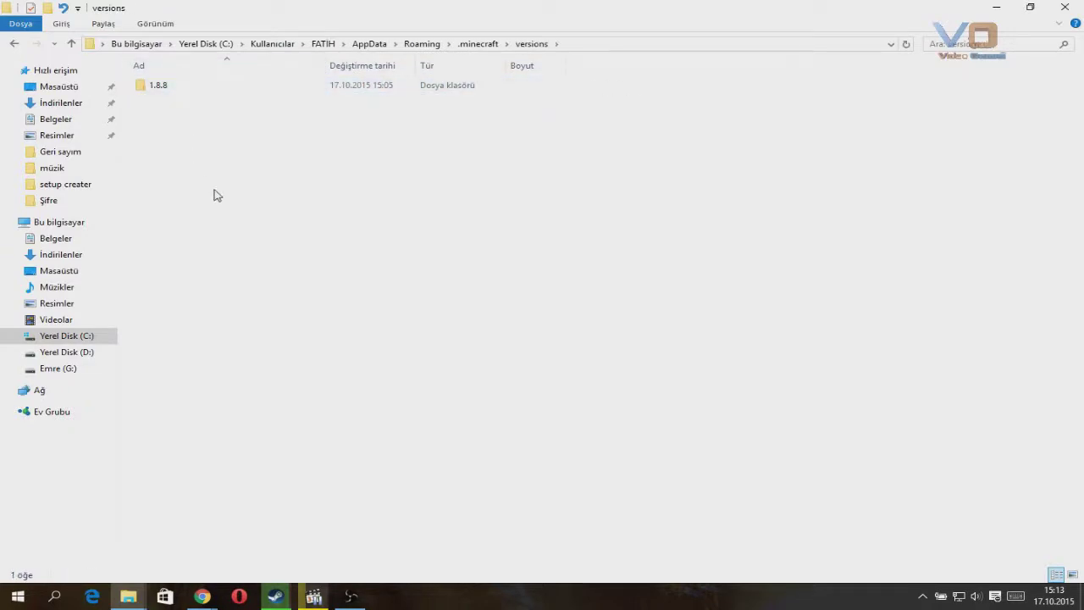
Step: Duplicate the 1.8.8 version folder and rename the copy as Skin
left_click(229, 87)
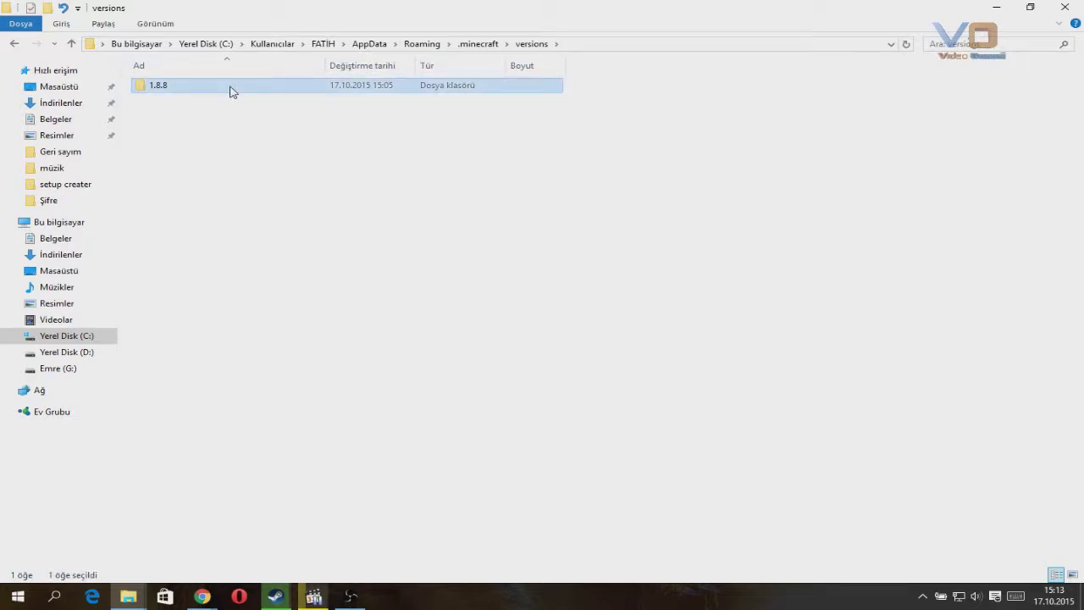
key("ctrl+c")
key("ctrl+v")
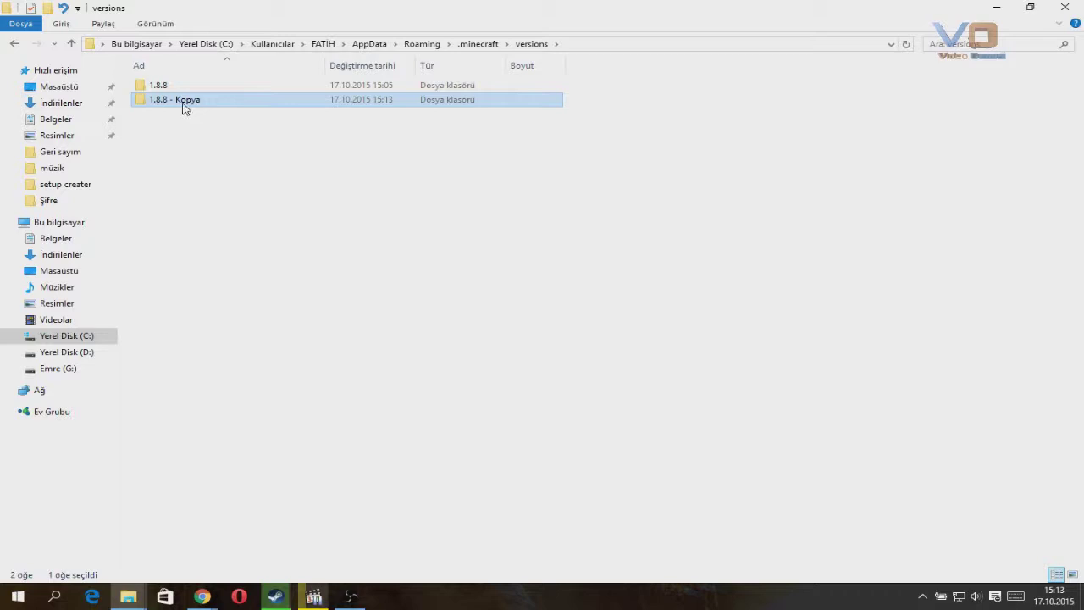
key("F2")
type("Skin")
key("Return")
Step: Open the Skin folder and delete its existing skin JAR and JSON files
double_click(184, 108)
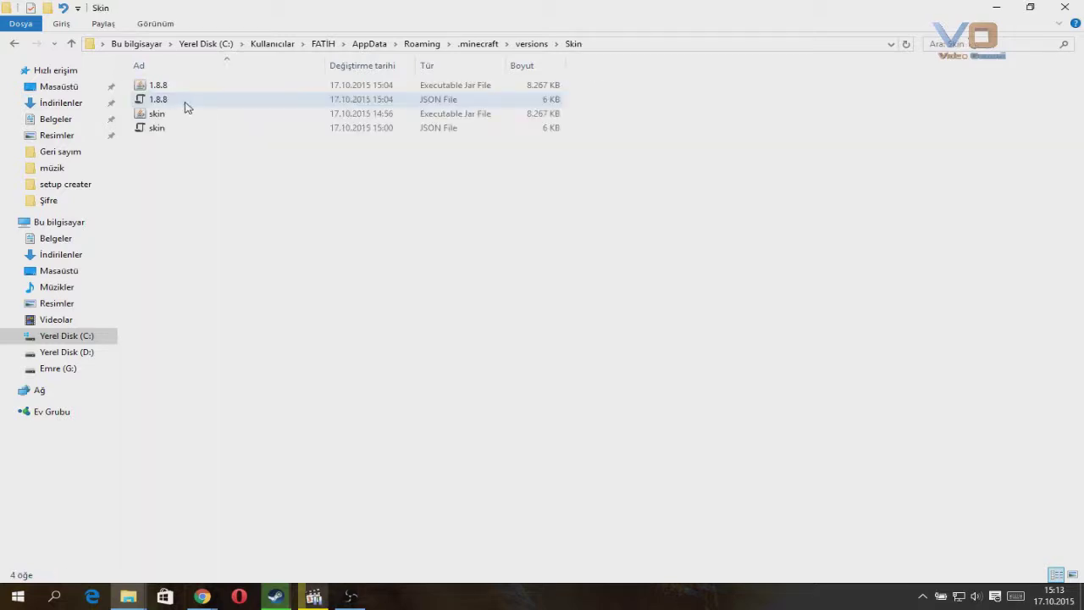
left_click(169, 116)
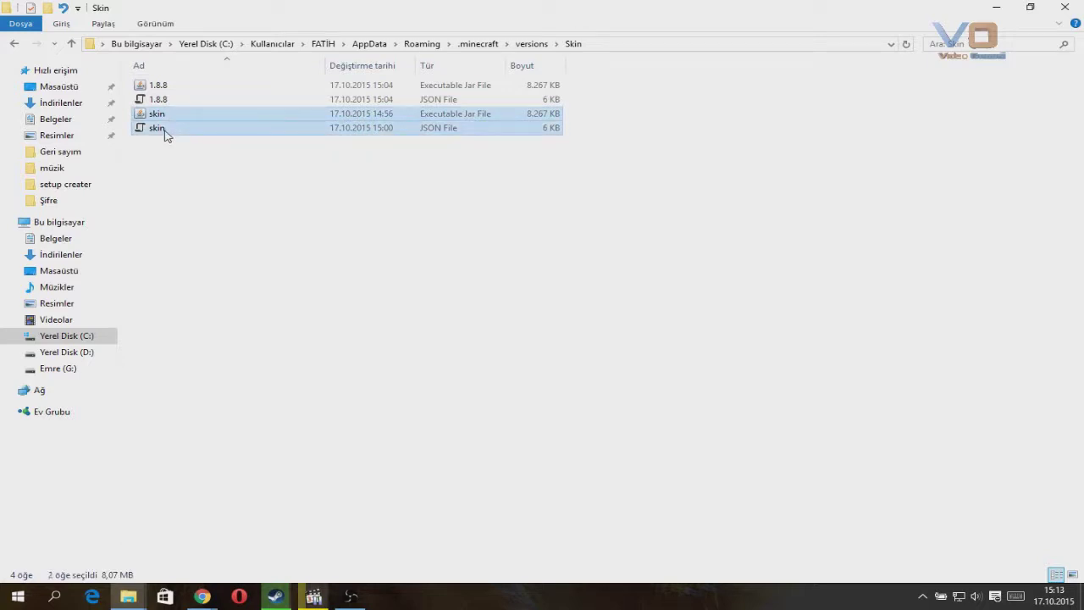
key("Delete")
Step: Rename the 1.8.8 JAR file in the Skin folder as Skin
left_click(166, 88)
left_click(165, 88)
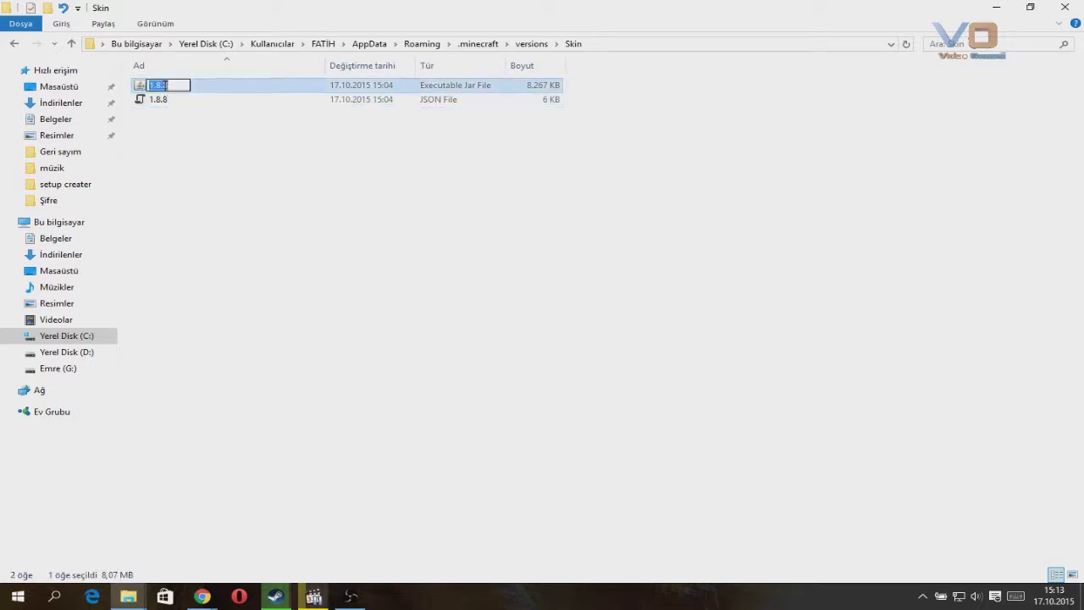
type("Skin")
key("Return")
Step: Rename the 1.8.8 JSON file in the Skin folder as Skin
left_click(131, 84)
left_click(157, 88)
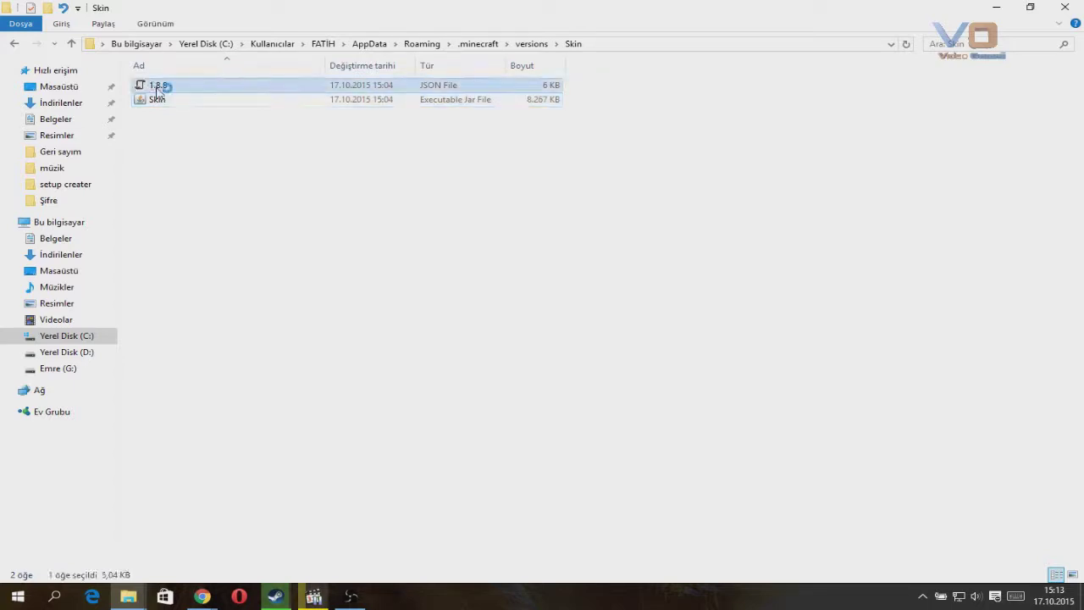
left_click(160, 87)
type("Skin")
key("Return")
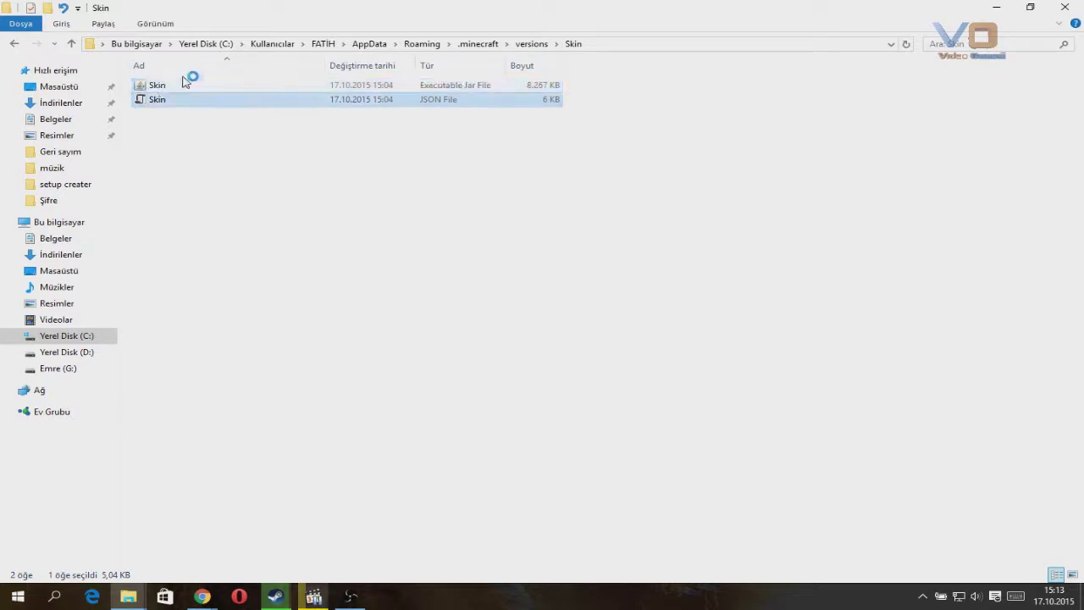
left_click(208, 155)
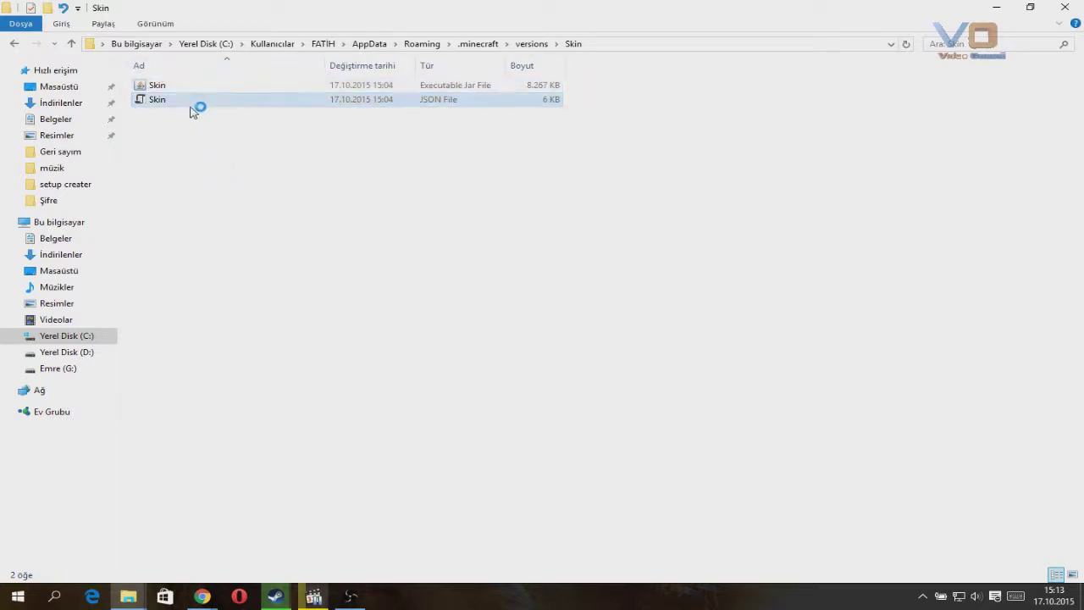
Step: Open the Skin JSON file in WordPad, set its "id" value to Skin, save it and close the document
left_click(192, 102)
right_click(191, 103)
mouse_move(287, 125)
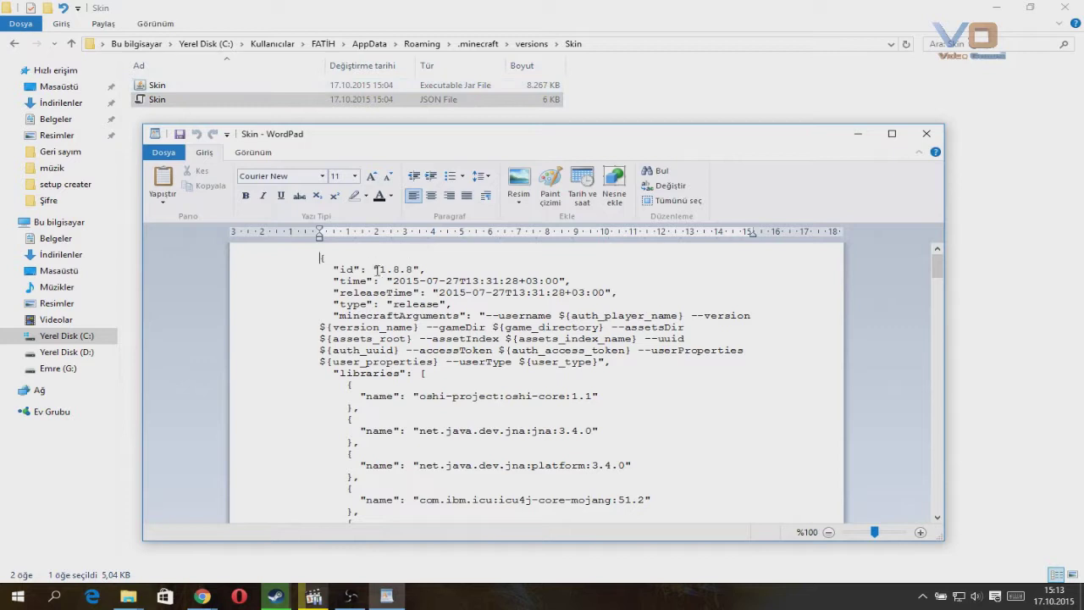
left_click_drag(379, 270, 415, 269)
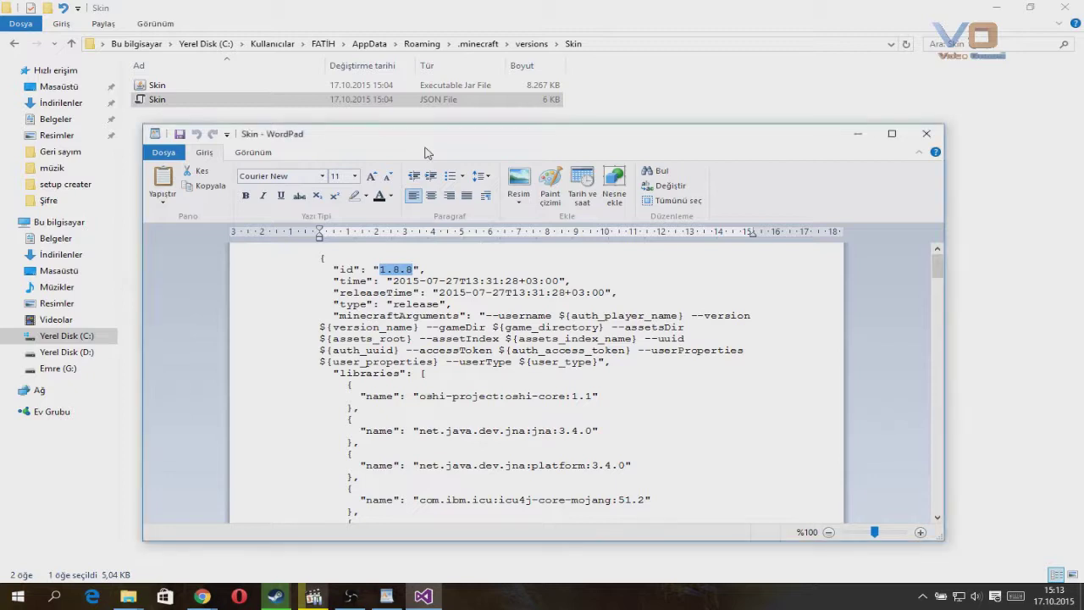
type("Skin")
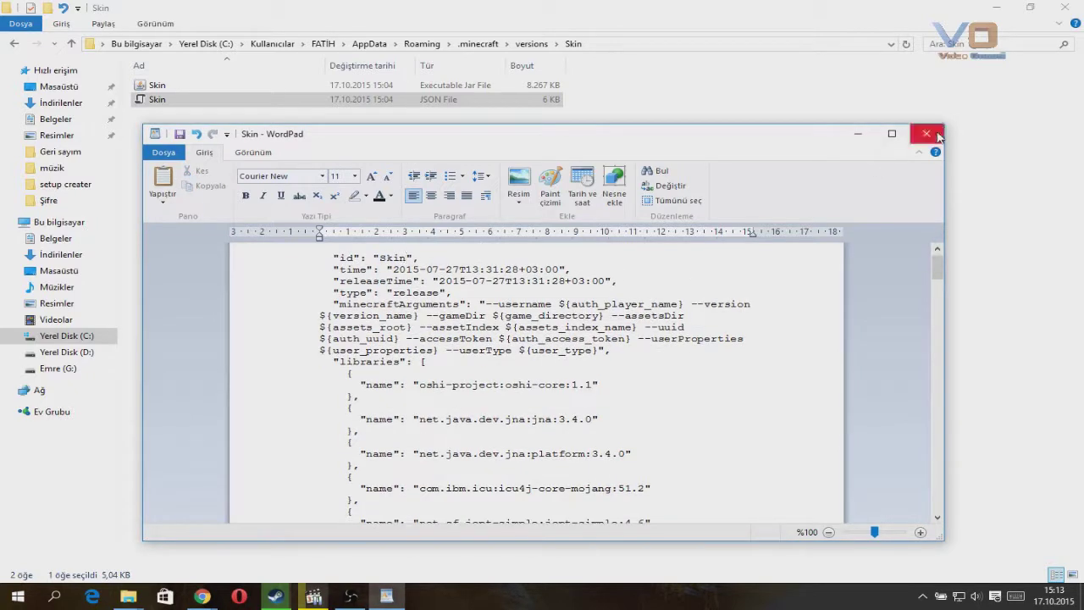
left_click(926, 133)
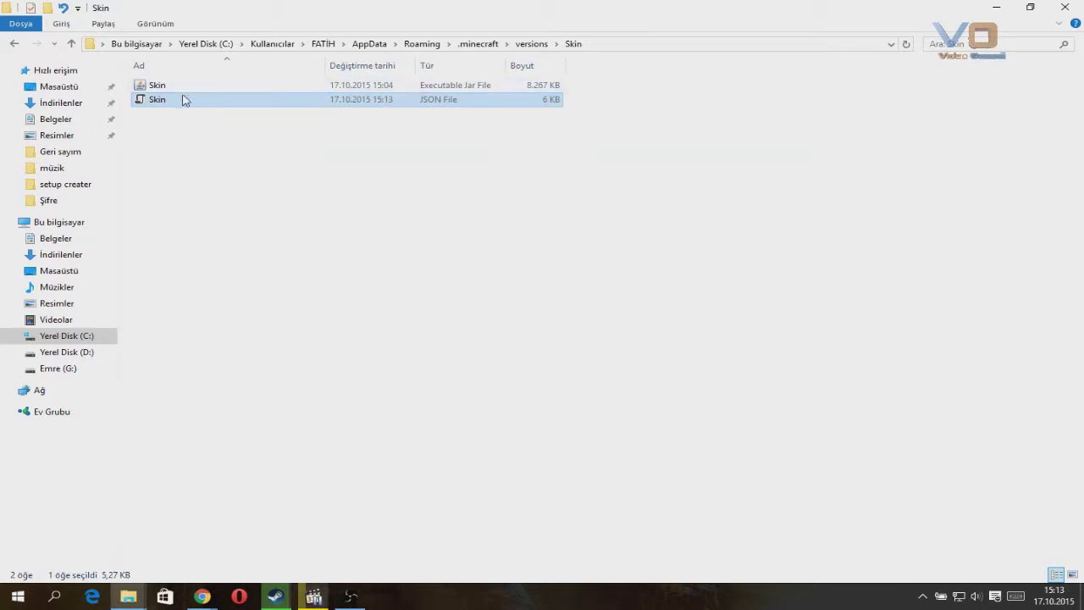
Step: Open the Skin JAR file in the Skin folder with WinRAR archiver
left_click(194, 85)
right_click(194, 86)
mouse_move(276, 108)
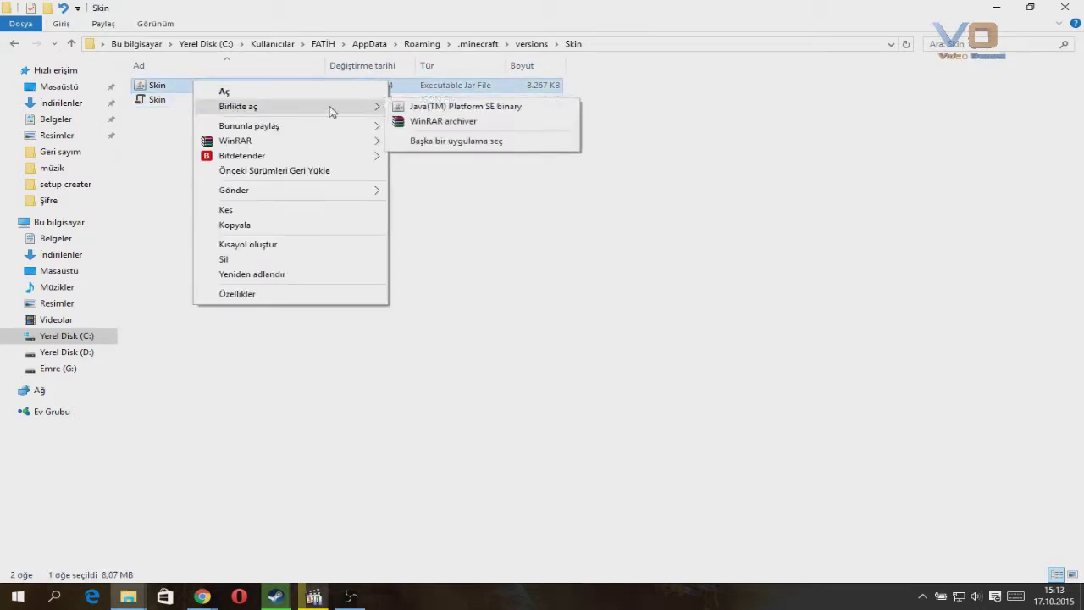
left_click(429, 123)
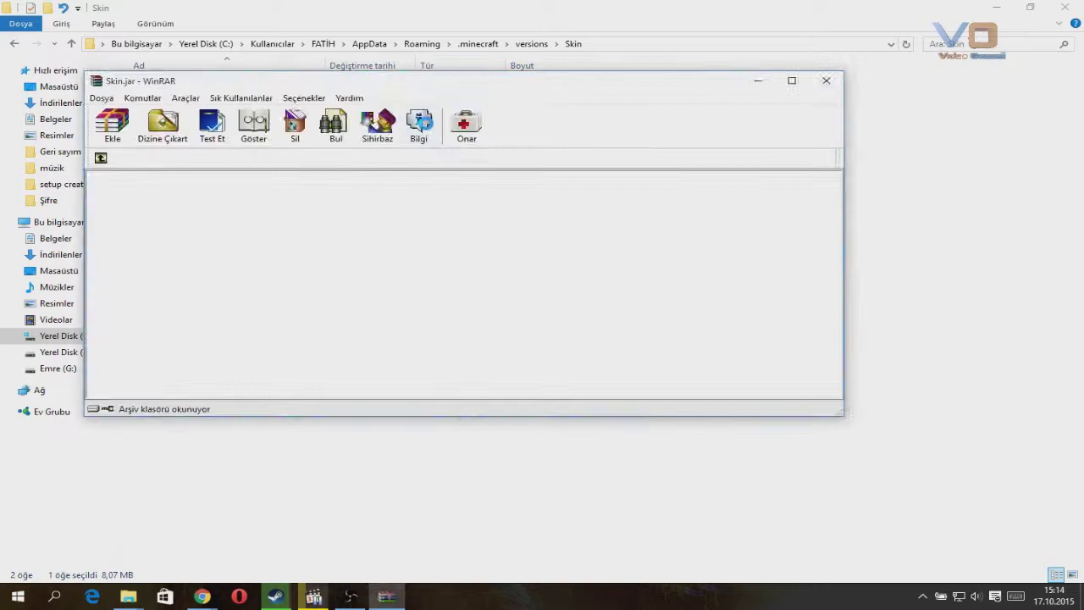
left_click_drag(436, 87, 610, 113)
Step: Browse the archive's texture folders to the entity folder and locate alex.png
double_click(317, 233)
double_click(319, 241)
double_click(303, 309)
left_click(302, 272)
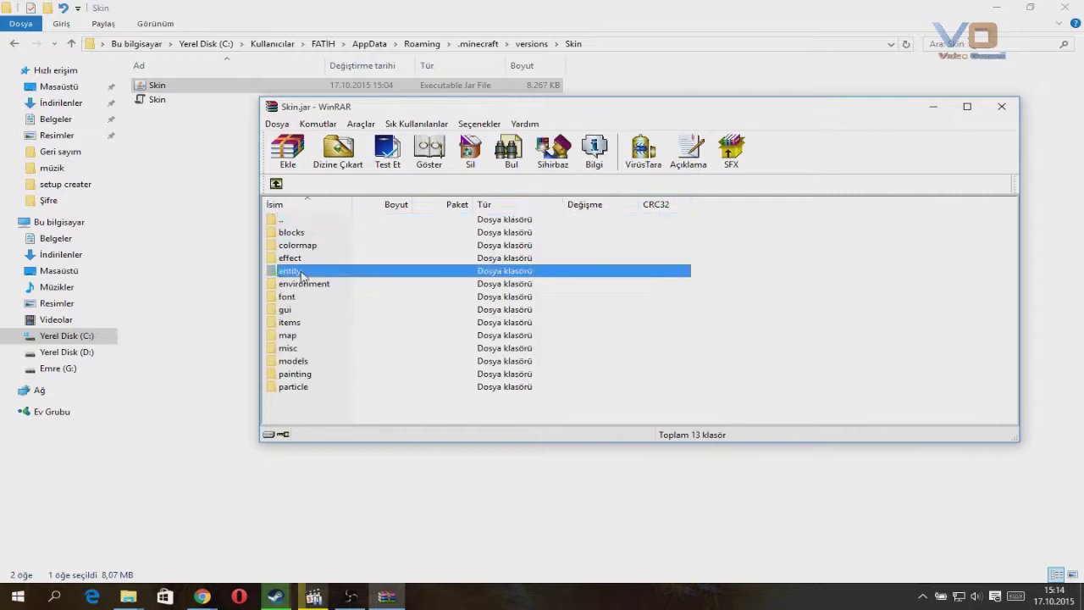
double_click(302, 271)
scroll(362, 313, "down", 3)
left_click(362, 314)
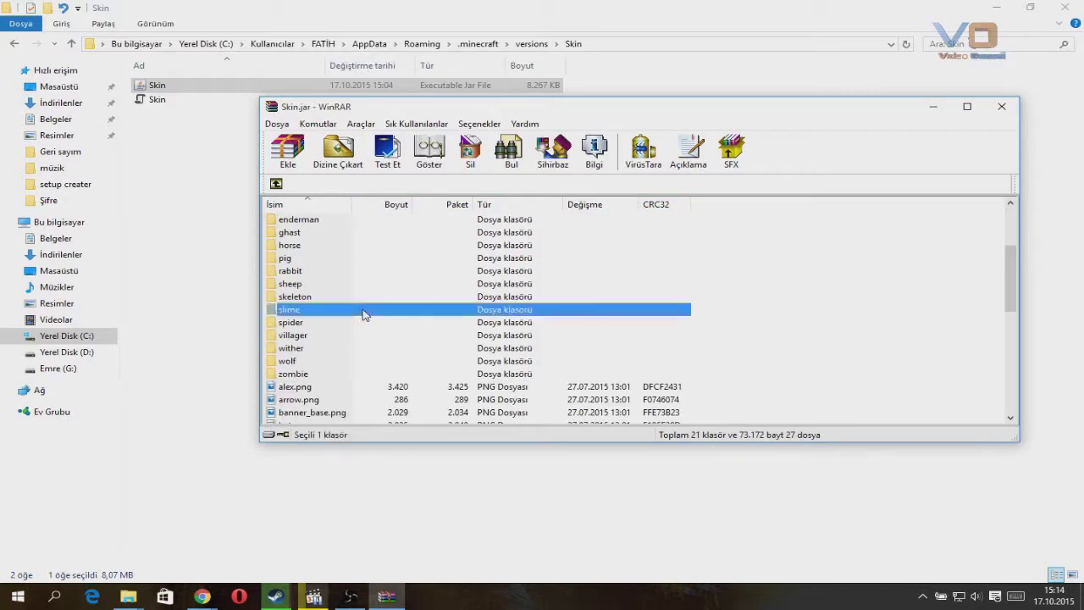
left_click(308, 386)
scroll(310, 390, "down", 3)
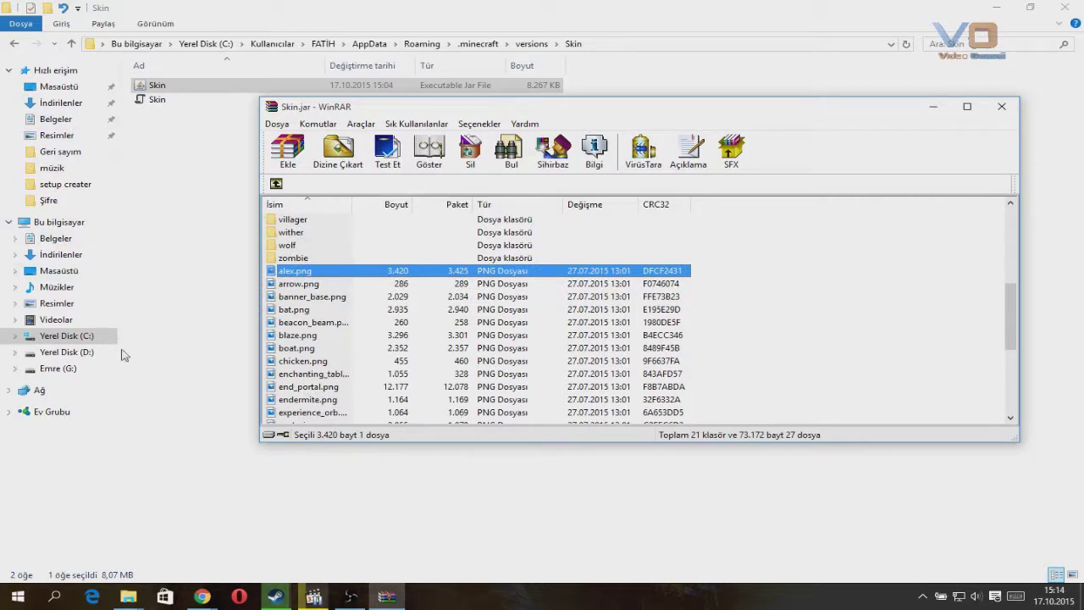
Step: Add the alex image from the Downloads folder to the entity folder of Skin.jar, keeping the default archiving options
left_click(60, 103)
left_click(384, 596)
left_click(381, 596)
left_click(381, 596)
left_click_drag(195, 360, 412, 607)
left_click(386, 596)
left_click(185, 359)
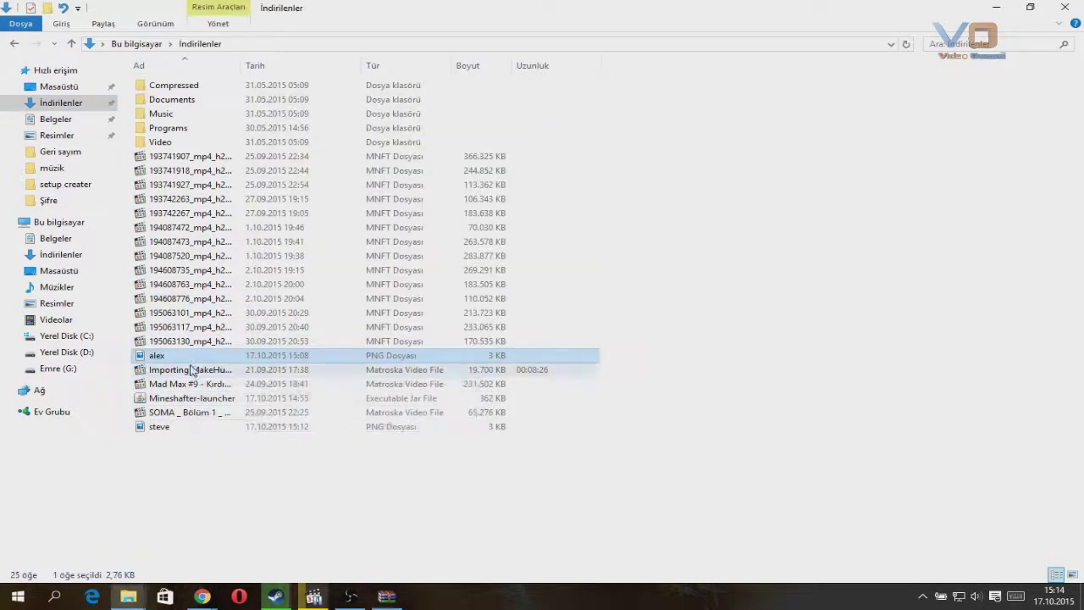
key("alt+Tab")
left_click_drag(148, 358, 747, 343)
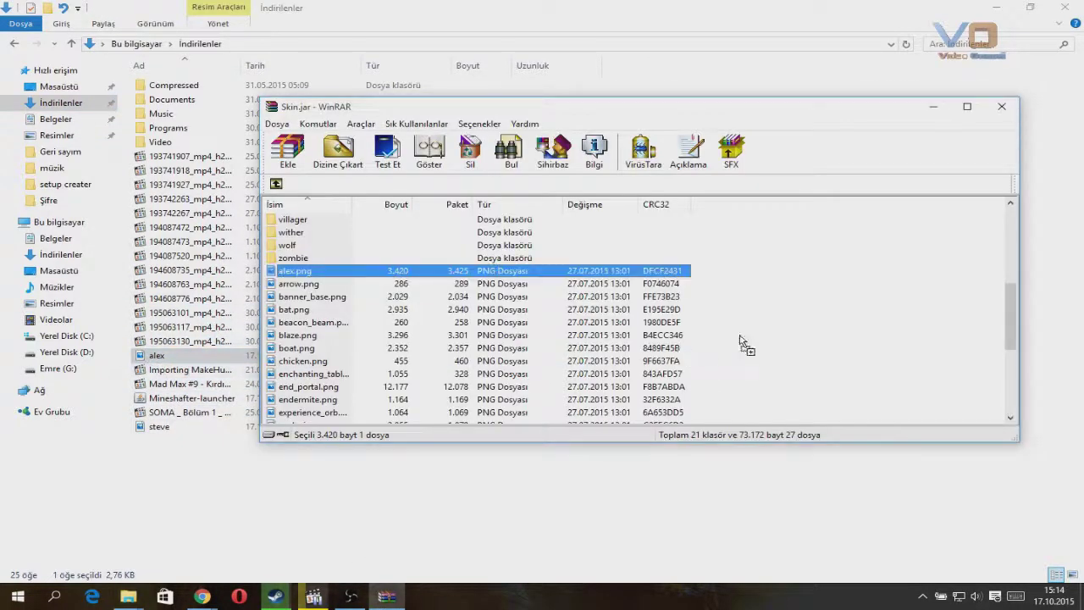
left_click(647, 402)
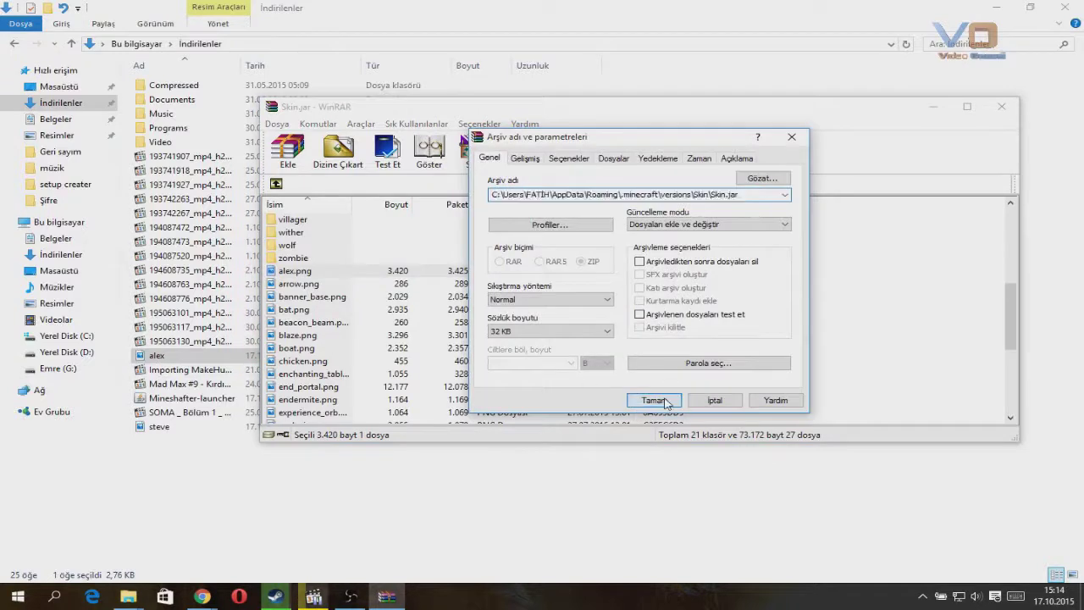
Step: Add the steve image from Downloads to the same entity folder with default options and close the archive
left_click_drag(159, 426, 765, 373)
left_click(789, 452)
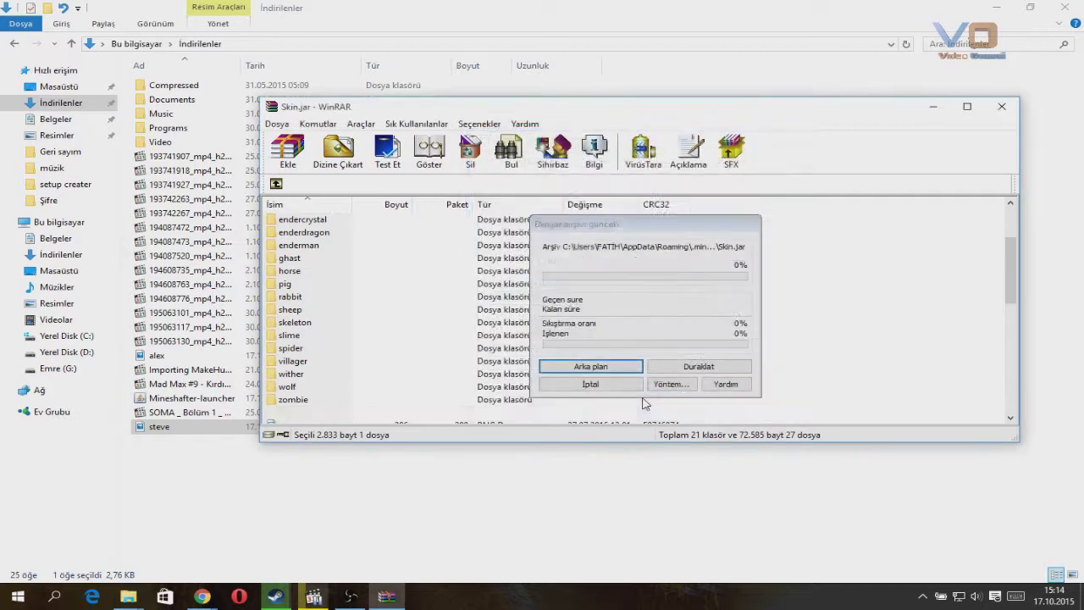
left_click(1001, 106)
left_click_drag(934, 135, 714, 426)
left_click(714, 426)
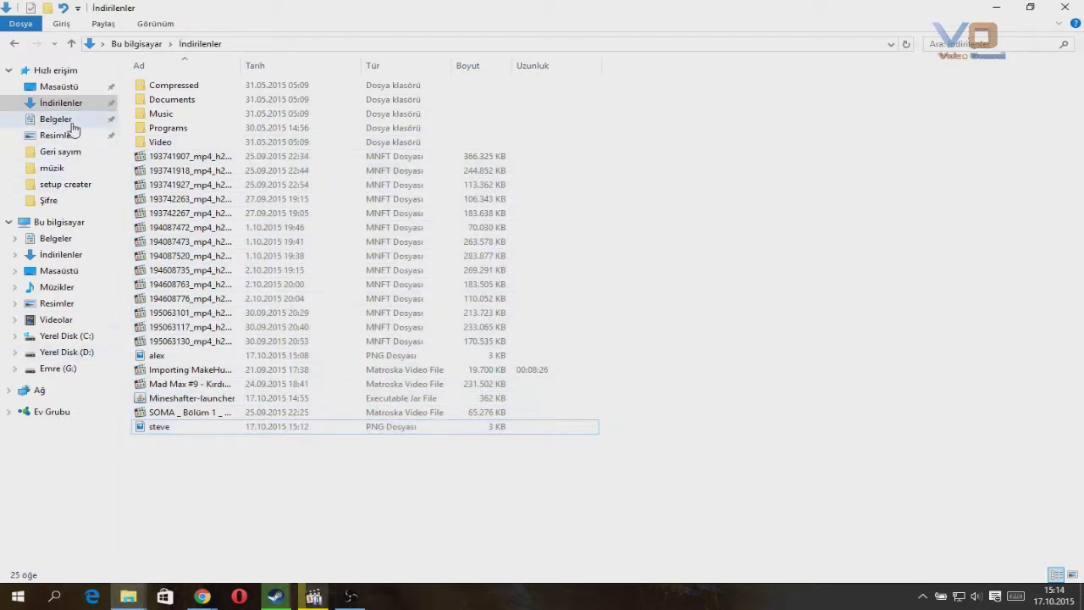
Step: Run Mineshafter-launcher from the Downloads folder, switch user and fill in the account's username
left_click(96, 108)
double_click(190, 399)
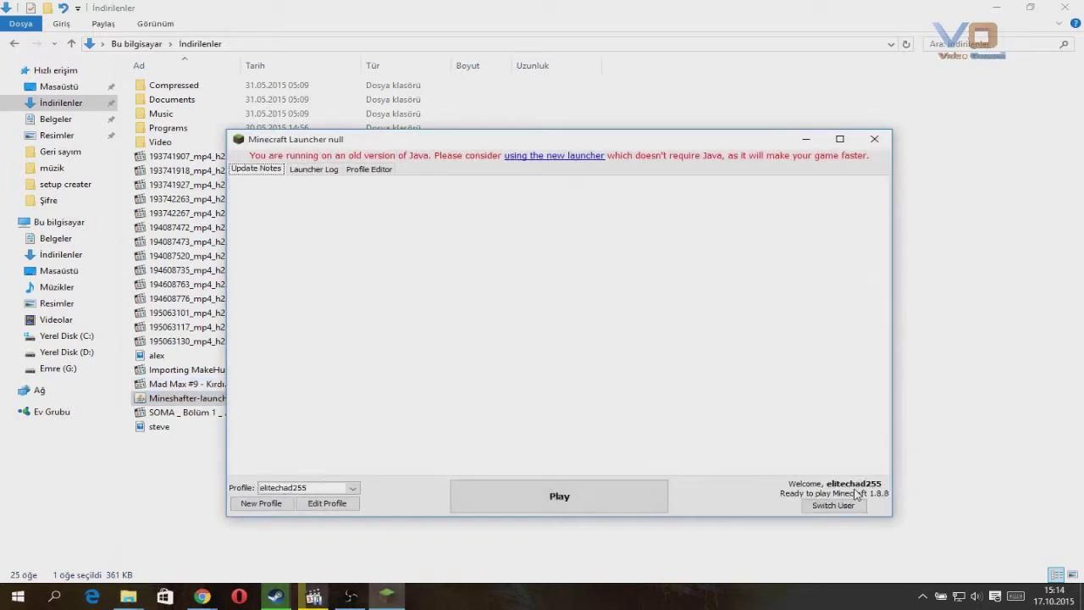
left_click(833, 506)
left_click(518, 354)
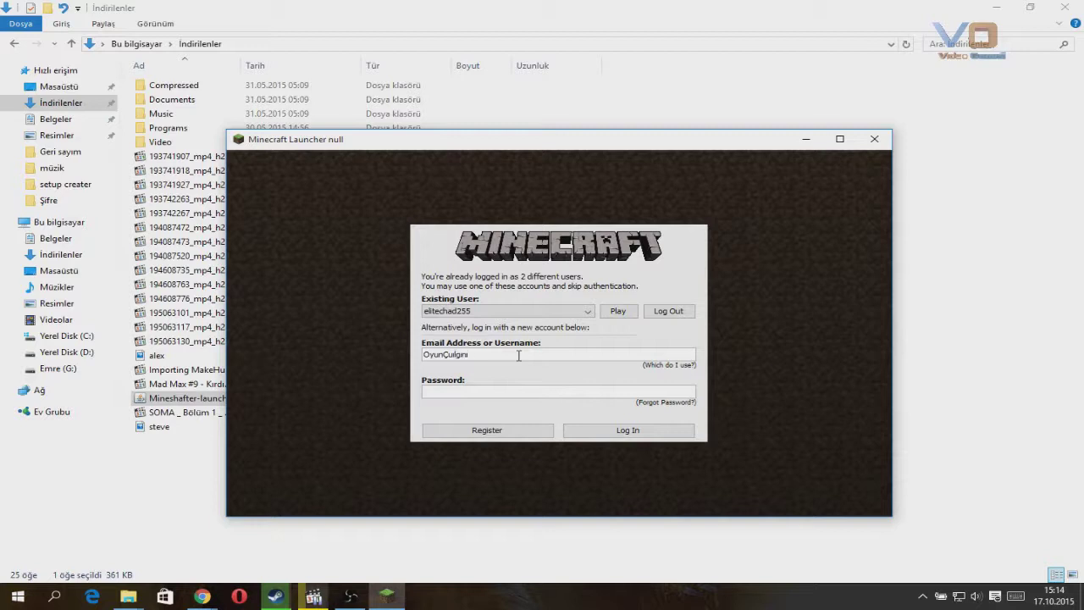
left_click(483, 430)
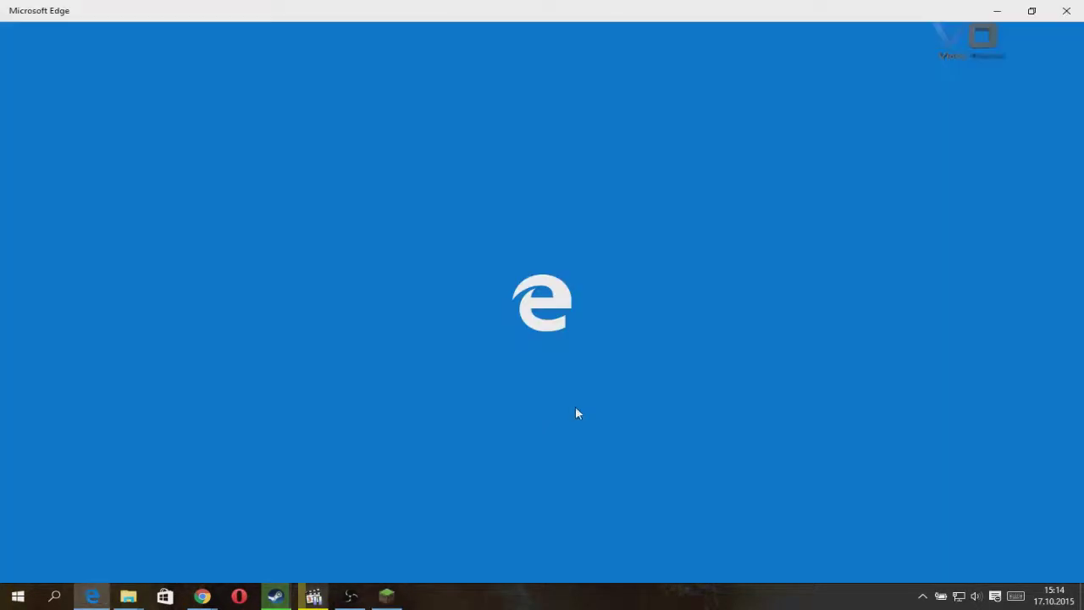
left_click(1032, 10)
left_click(876, 12)
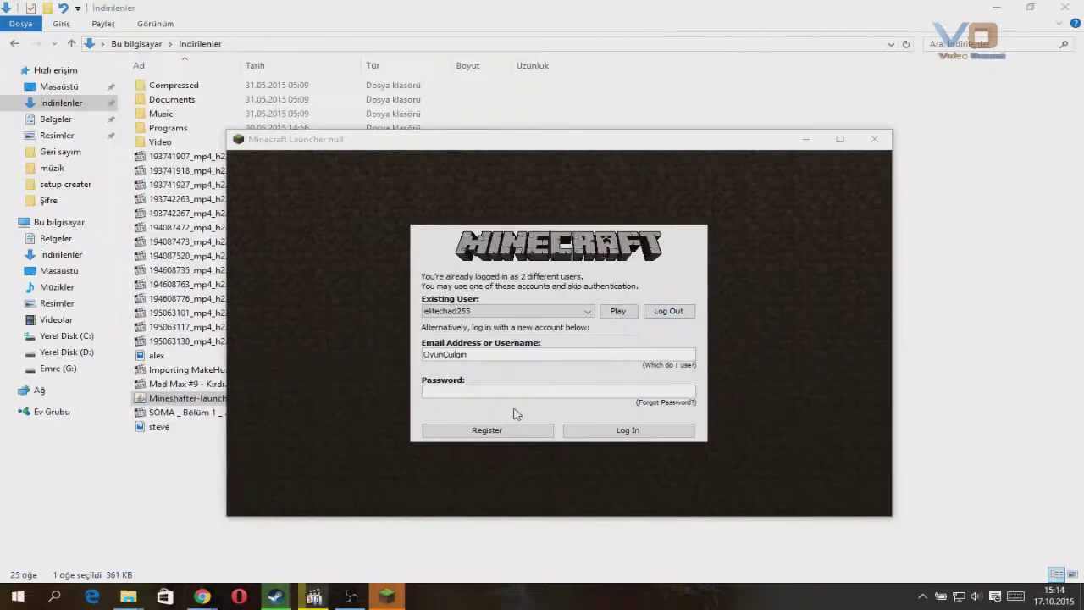
Step: Enter the account password and log in to the Minecraft launcher
left_click(515, 393)
type("1")
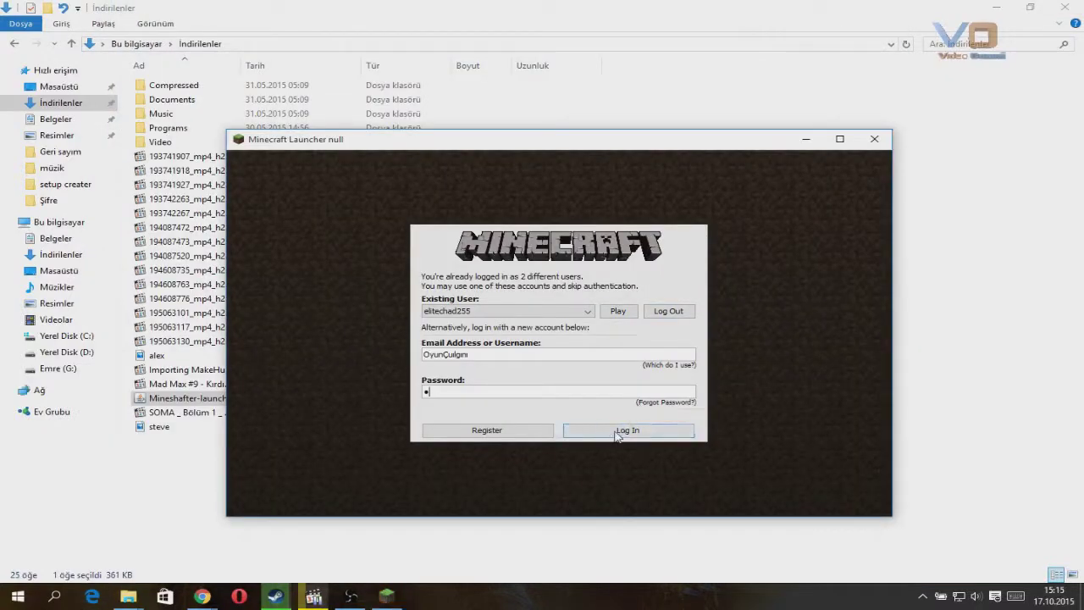
left_click(617, 430)
Step: Edit the launcher profile to use version "release Skin" and save the profile
left_click(327, 503)
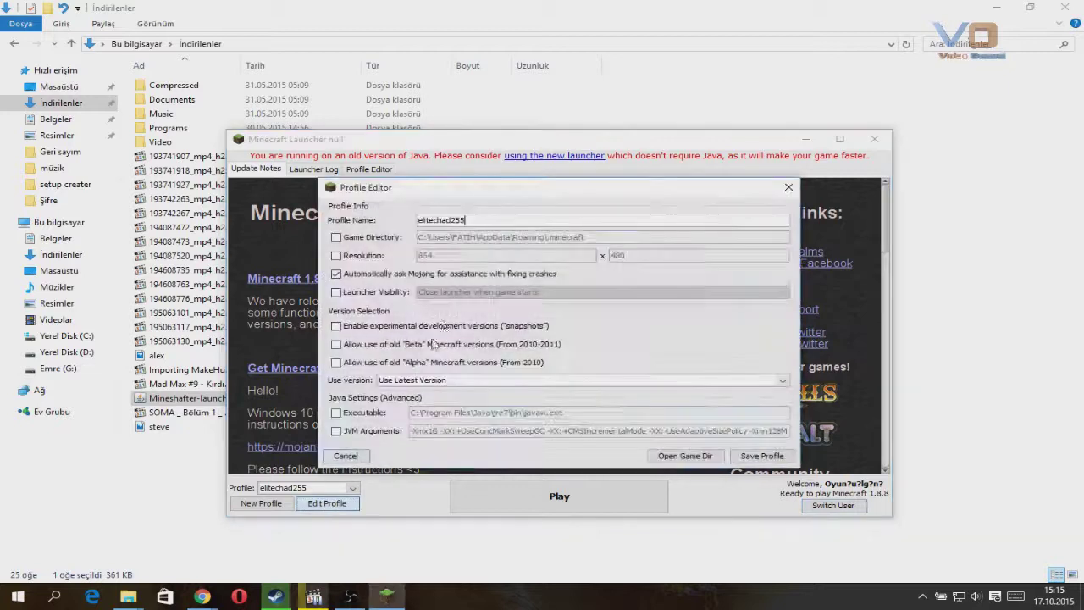
left_click(414, 380)
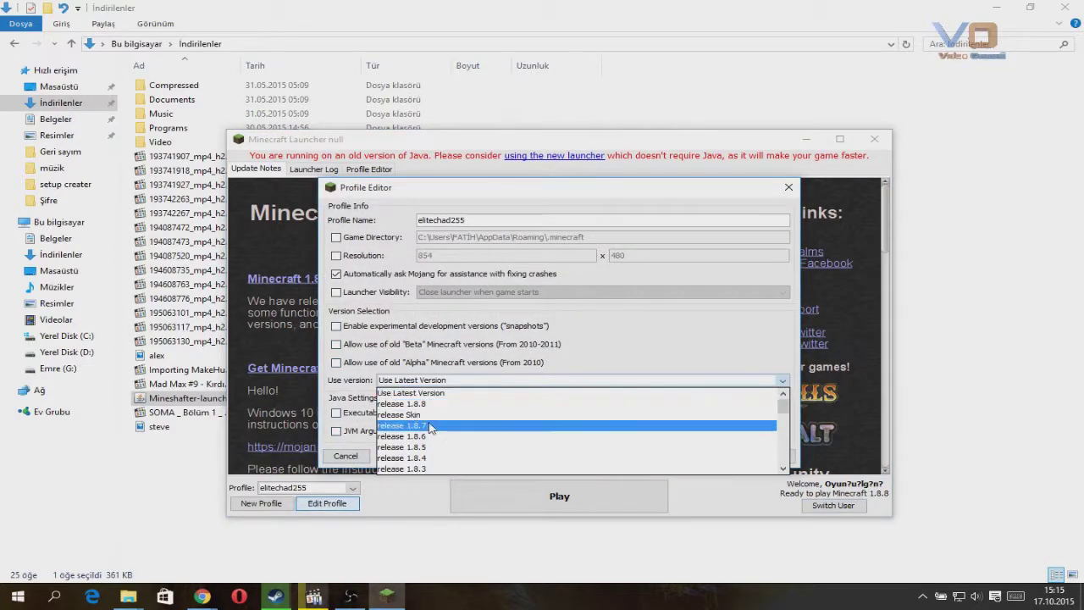
left_click(432, 417)
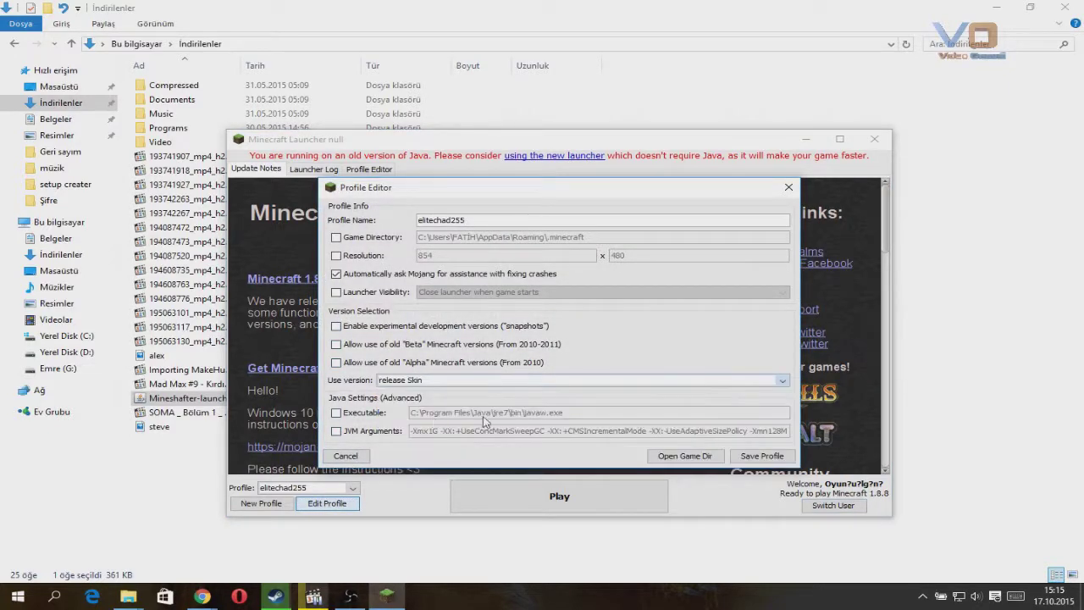
left_click(751, 457)
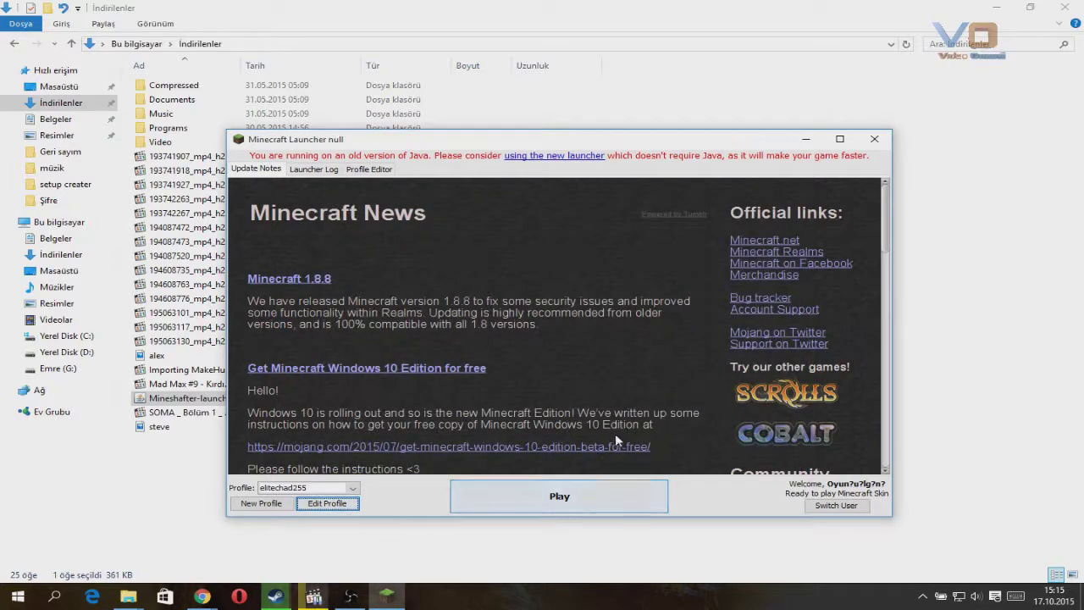
Step: Start the game in a saved single-player world and view the character's skin from the front in third person
left_click(557, 508)
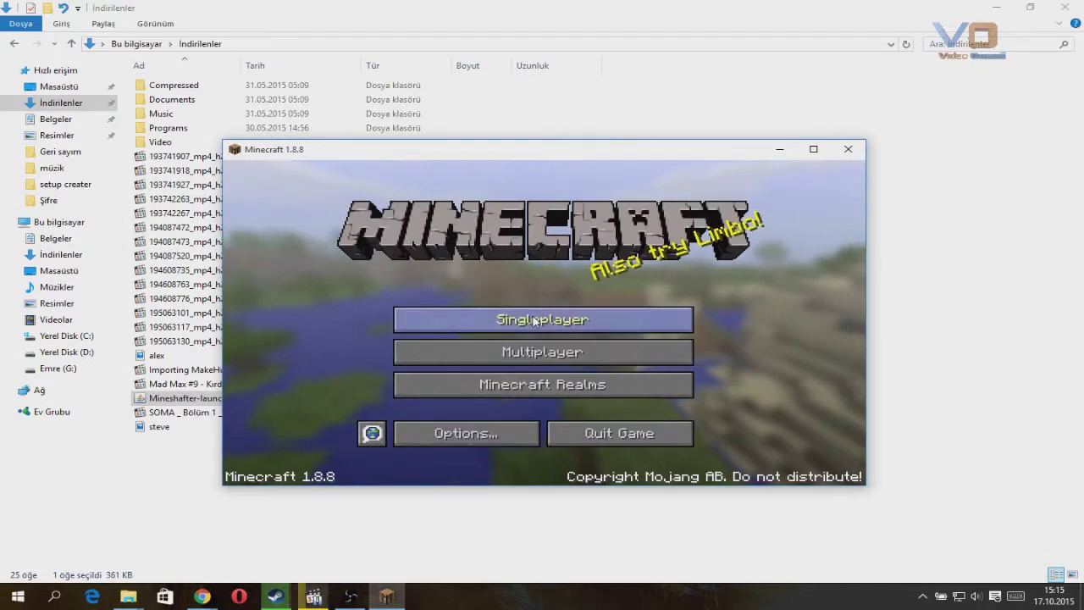
left_click(540, 315)
double_click(491, 224)
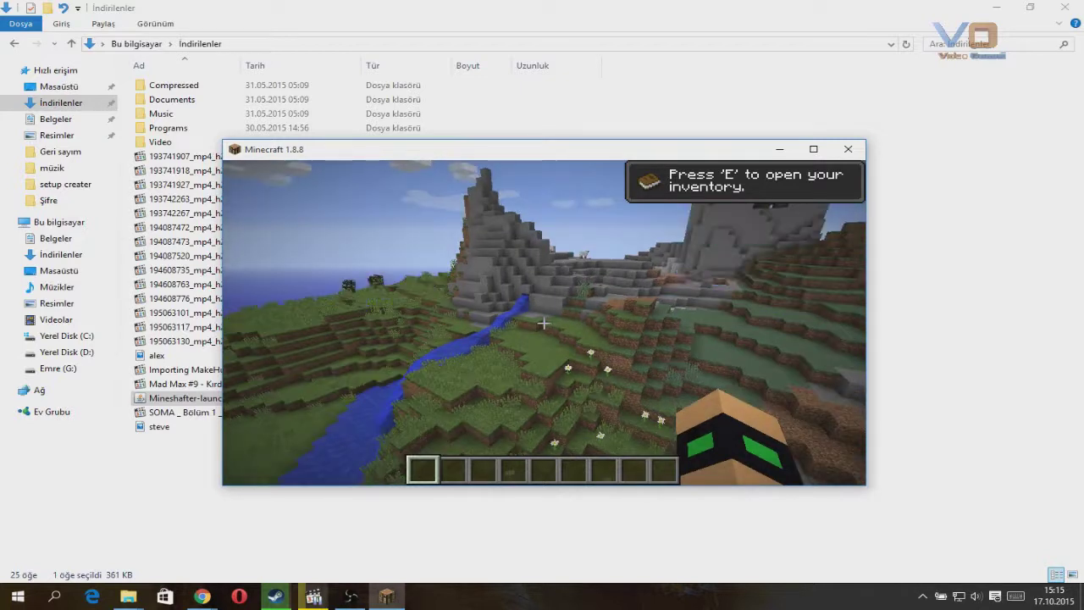
key("F5")
key("F5")
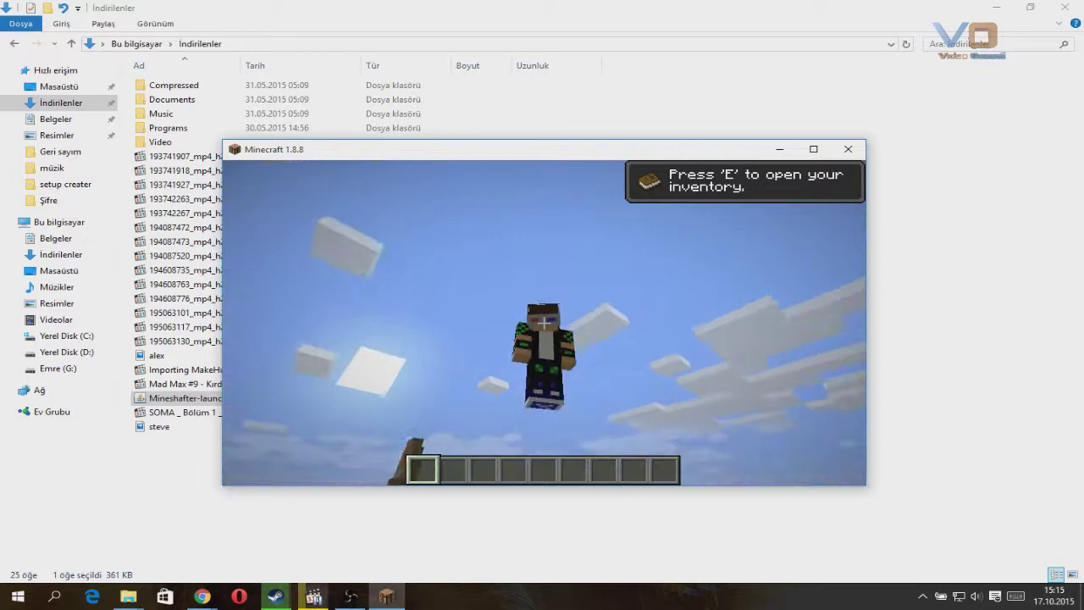